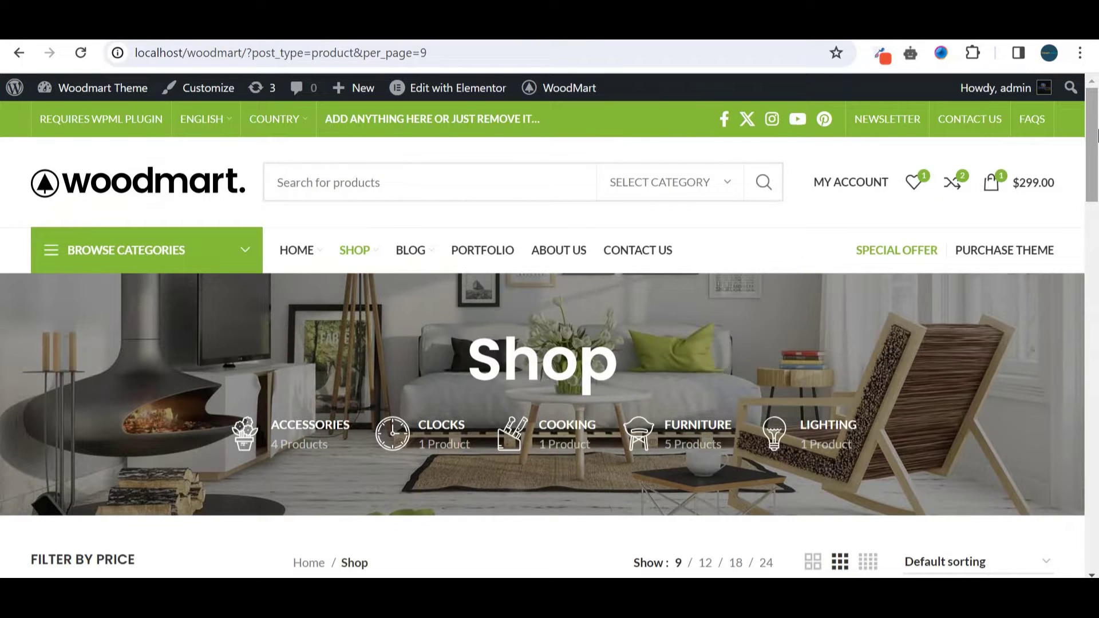
Step: Open WoodMart's Product archive settings and review the enabled AJAX shop, scroll-to-top and breadcrumbs options
{"action": "left_click_drag", "start_coordinate": [1096, 134], "coordinate": [1093, 210]}
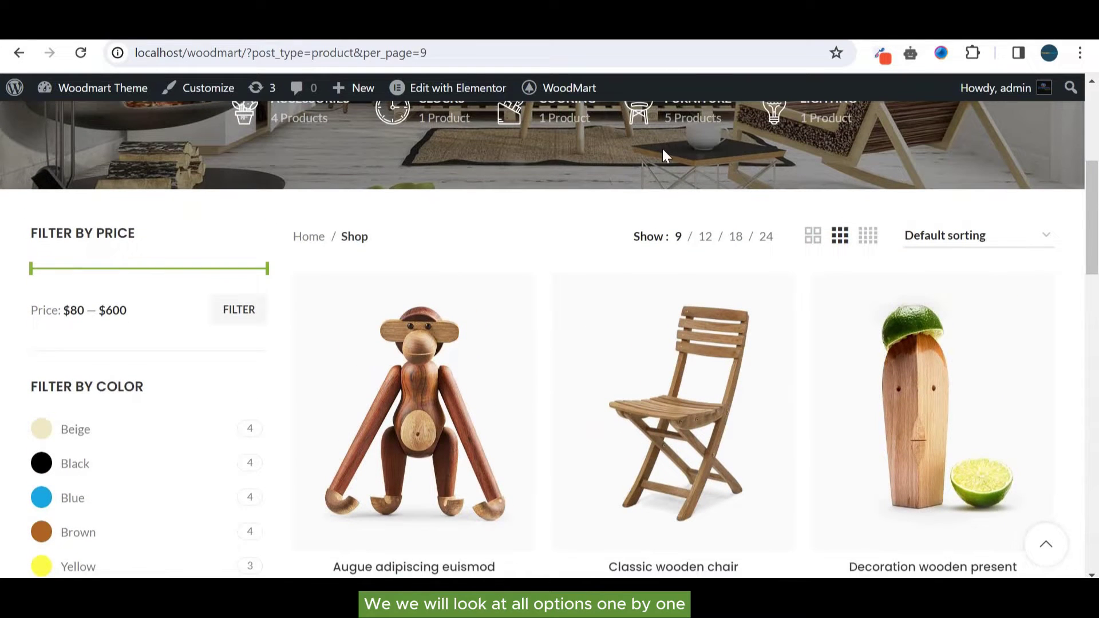
{"action": "left_click", "coordinate": [542, 88]}
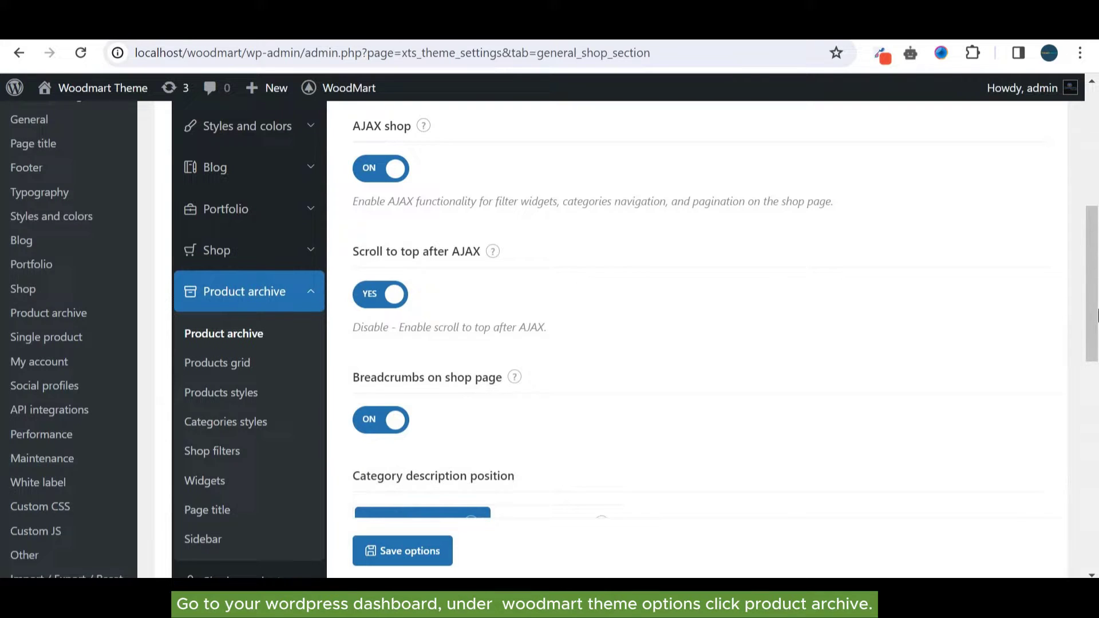
{"action": "scroll", "coordinate": [1097, 314], "scroll_direction": "up", "scroll_amount": 3}
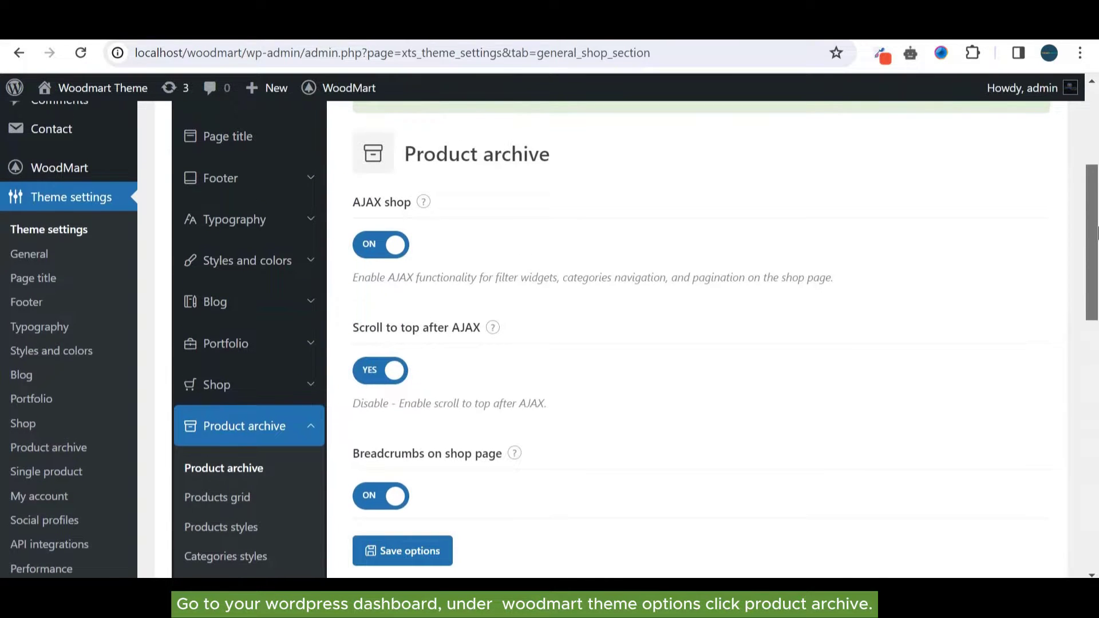
{"action": "left_click_drag", "start_coordinate": [1097, 231], "coordinate": [1097, 248]}
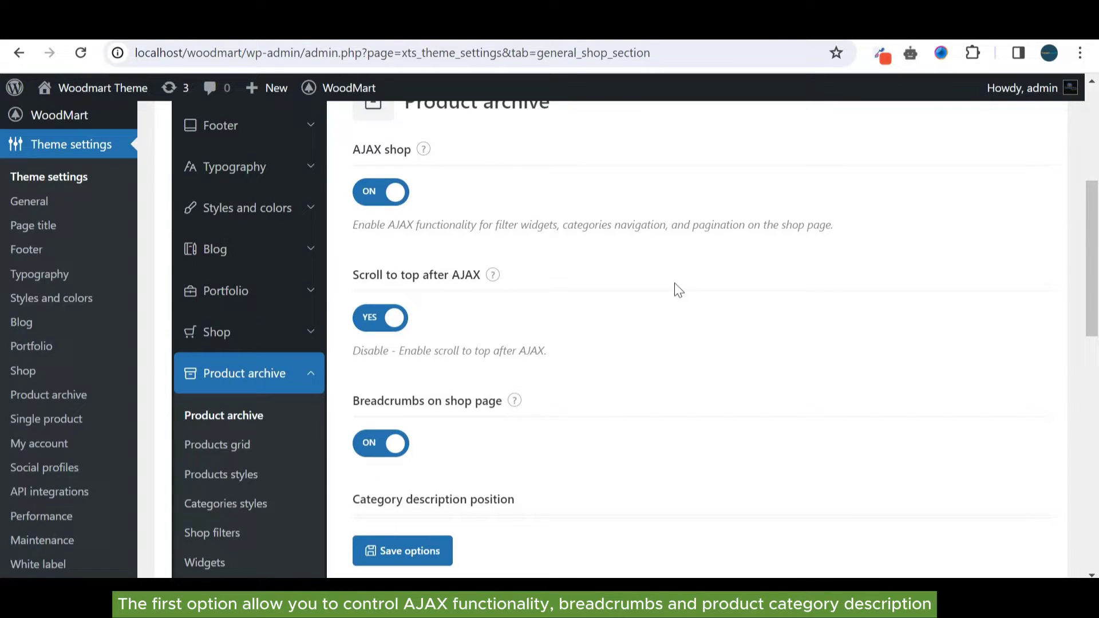
{"action": "left_click_drag", "start_coordinate": [1089, 250], "coordinate": [1089, 285]}
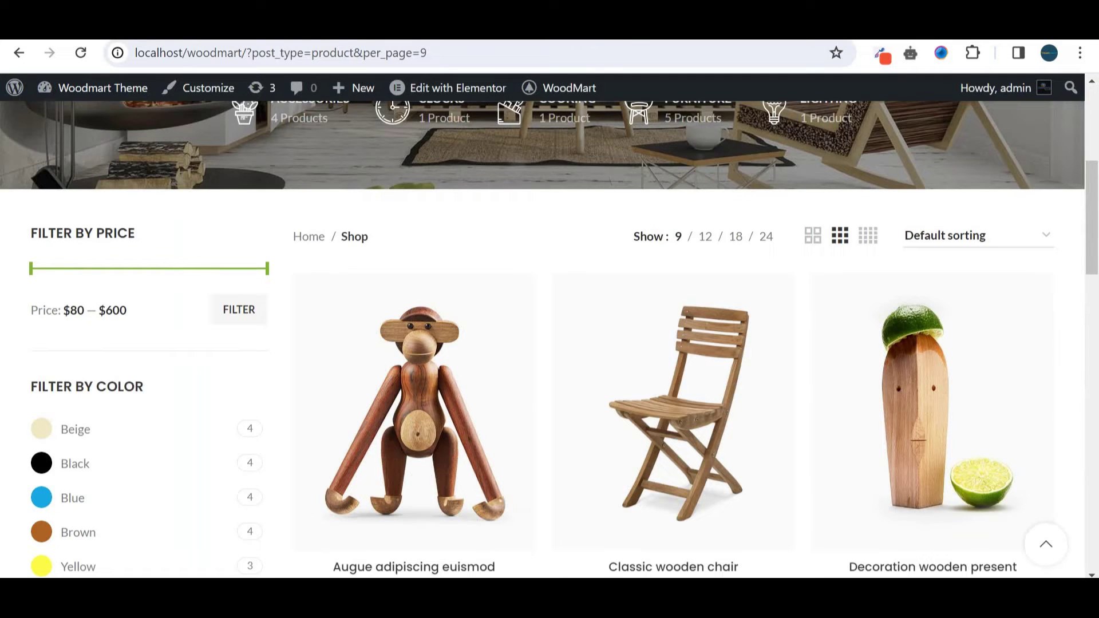
{"action": "left_click_drag", "start_coordinate": [1097, 215], "coordinate": [1097, 192]}
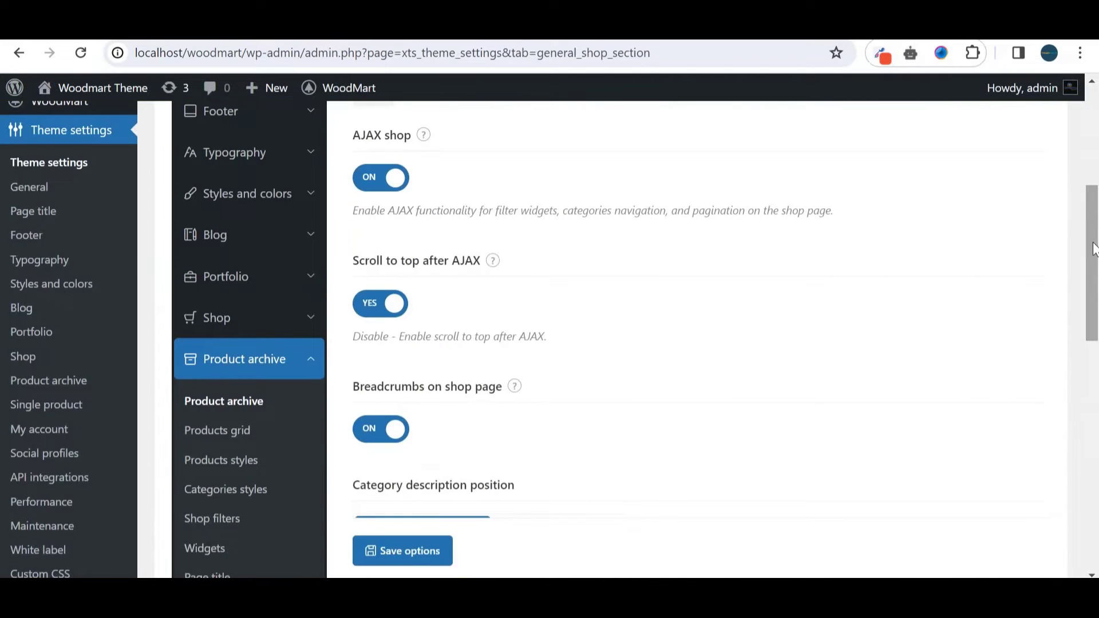
Step: Show the Products grid settings and preview each view layout, with Grid view selected
{"action": "left_click", "coordinate": [206, 436]}
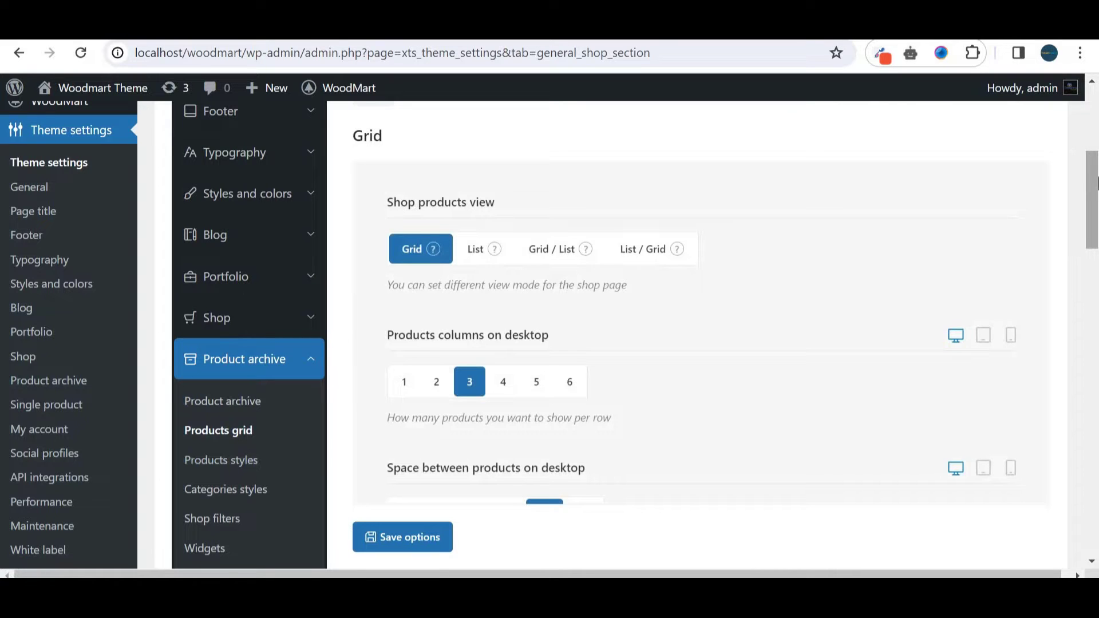
{"action": "left_click_drag", "start_coordinate": [1095, 182], "coordinate": [1096, 193]}
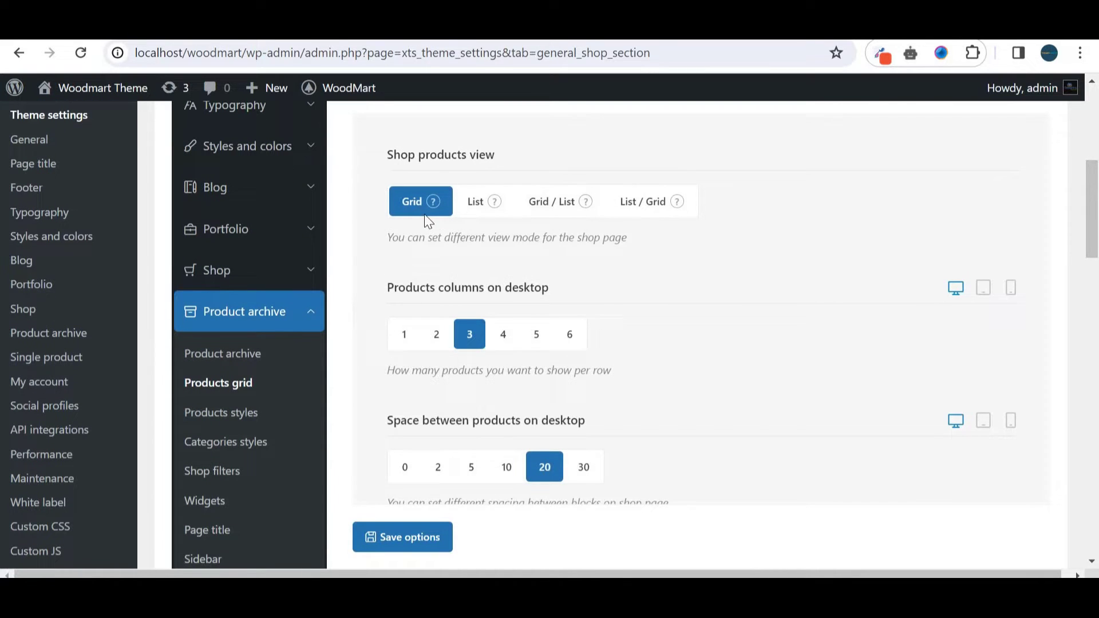
{"action": "mouse_move", "coordinate": [589, 207]}
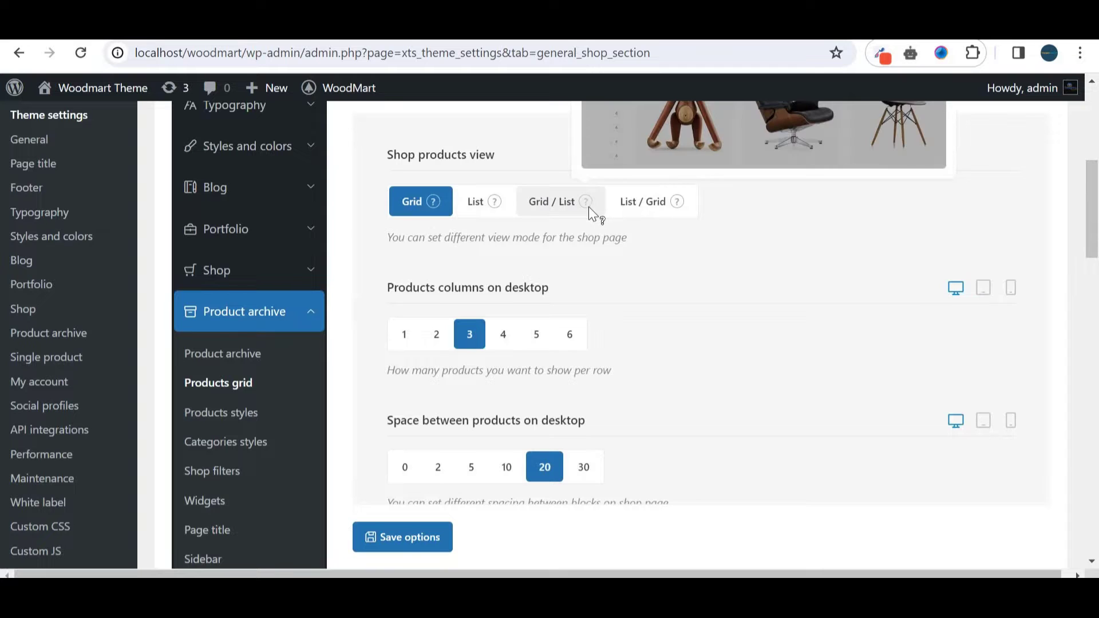
{"action": "scroll", "coordinate": [613, 389], "scroll_direction": "up", "scroll_amount": 3}
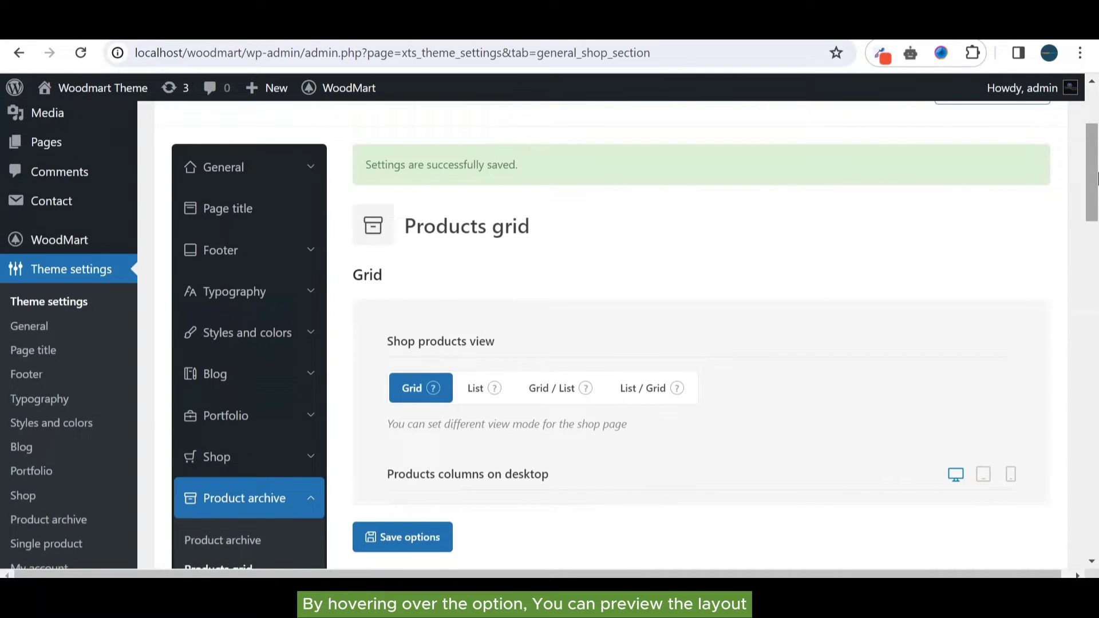
{"action": "mouse_move", "coordinate": [590, 389]}
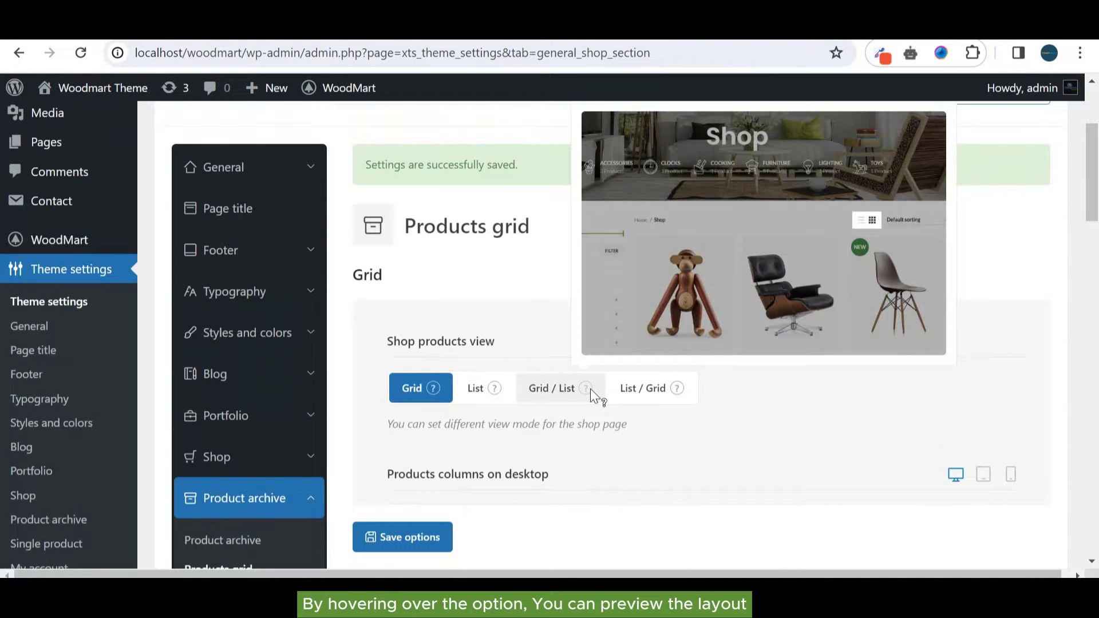
{"action": "mouse_move", "coordinate": [674, 393]}
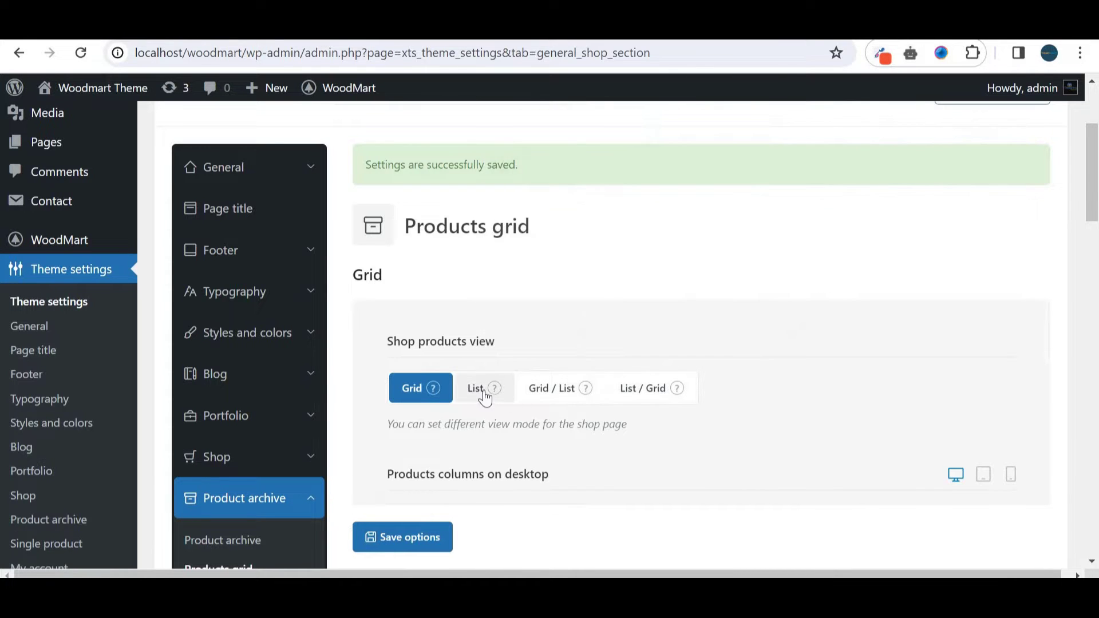
{"action": "mouse_move", "coordinate": [494, 390]}
Step: Review the column settings: 3 columns on desktop, 2 on mobile, spacing 20
{"action": "scroll", "coordinate": [493, 390], "scroll_direction": "down", "scroll_amount": 2}
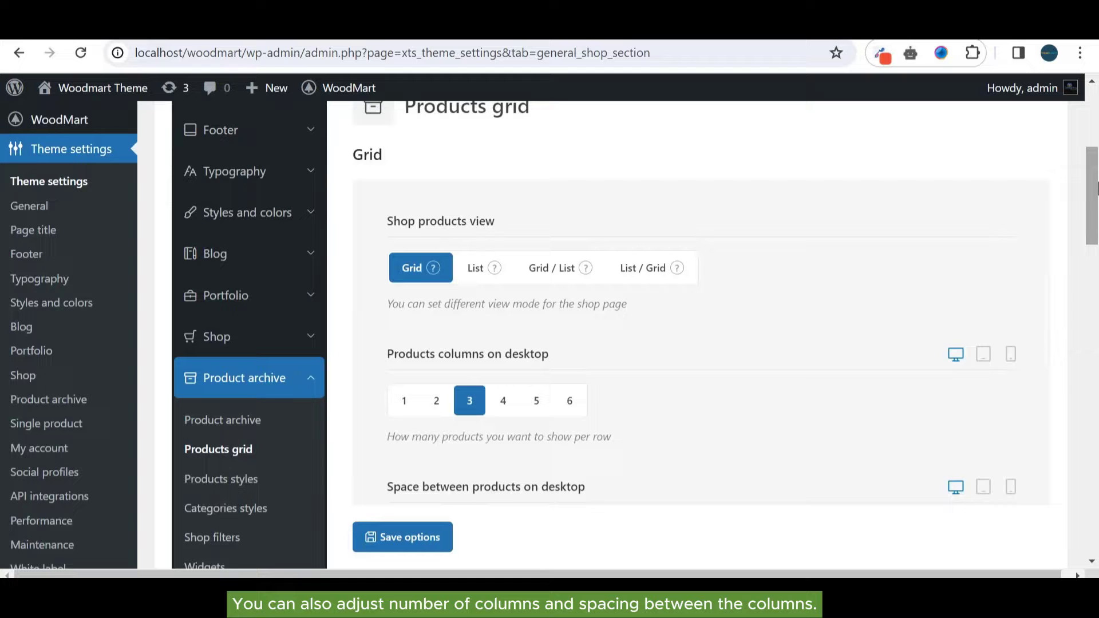
{"action": "scroll", "coordinate": [663, 250], "scroll_direction": "down", "scroll_amount": 2}
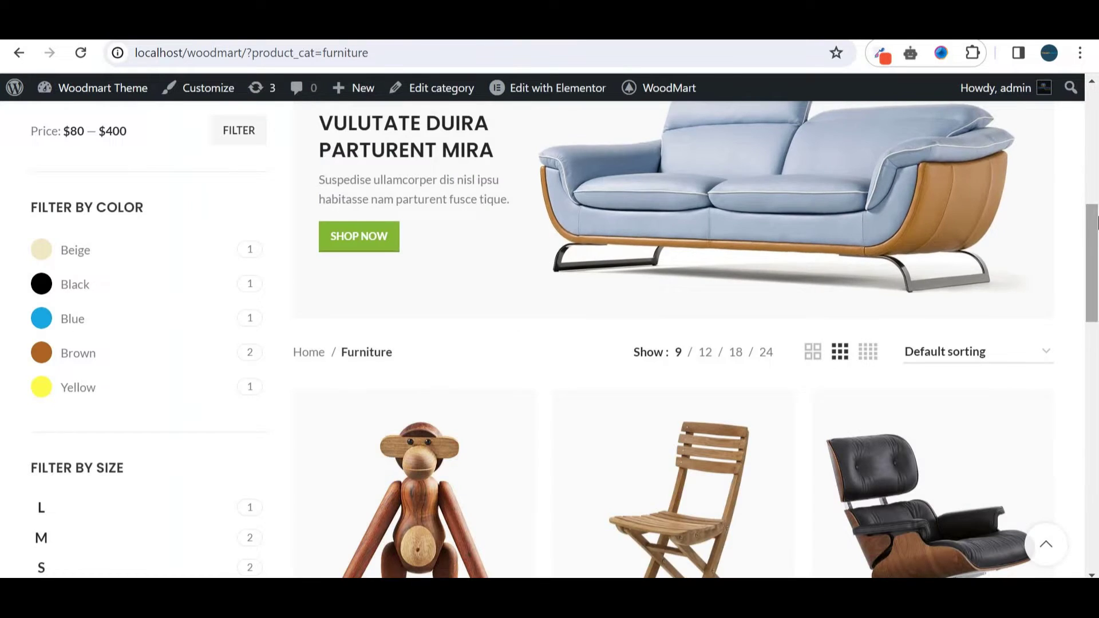
{"action": "scroll", "coordinate": [1097, 275], "scroll_direction": "down", "scroll_amount": 4}
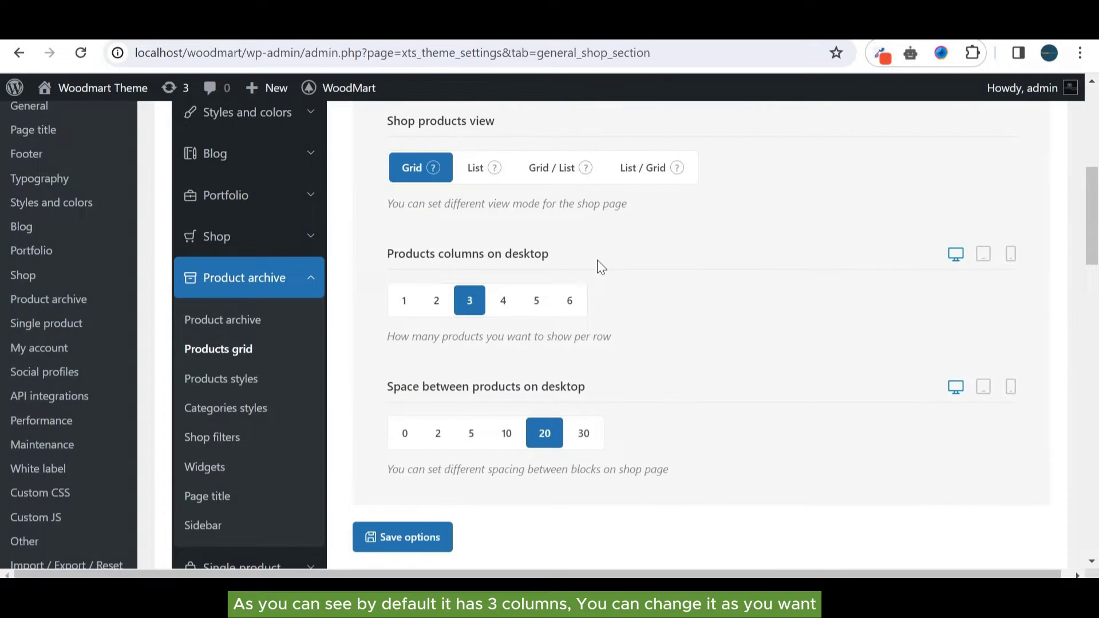
{"action": "left_click_drag", "start_coordinate": [1094, 222], "coordinate": [1095, 214]}
{"action": "left_click", "coordinate": [1011, 293]}
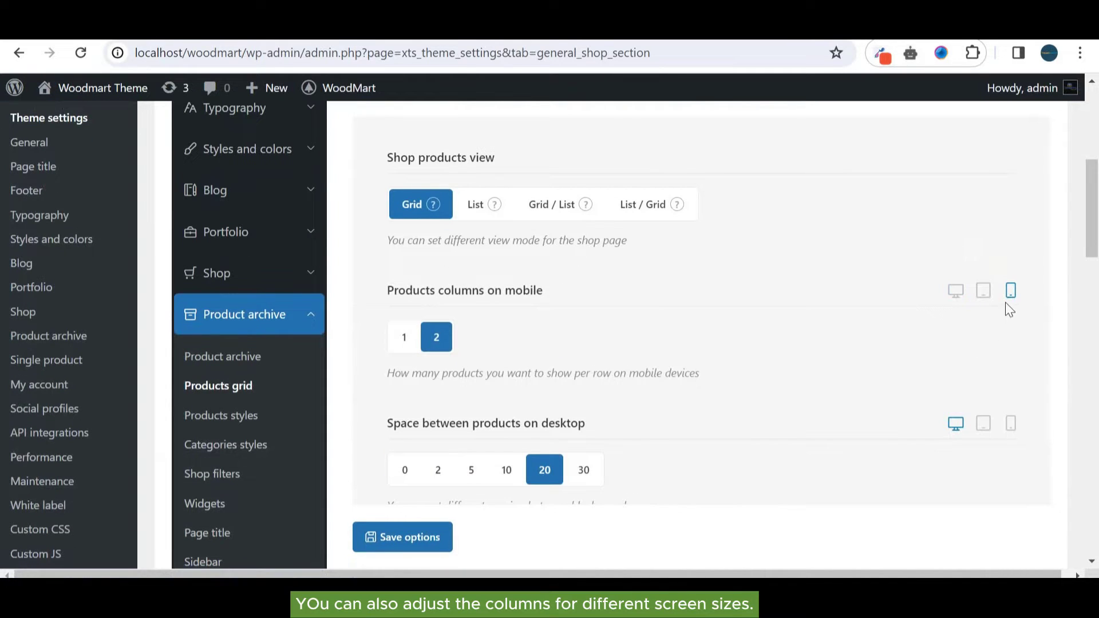
{"action": "left_click", "coordinate": [956, 291]}
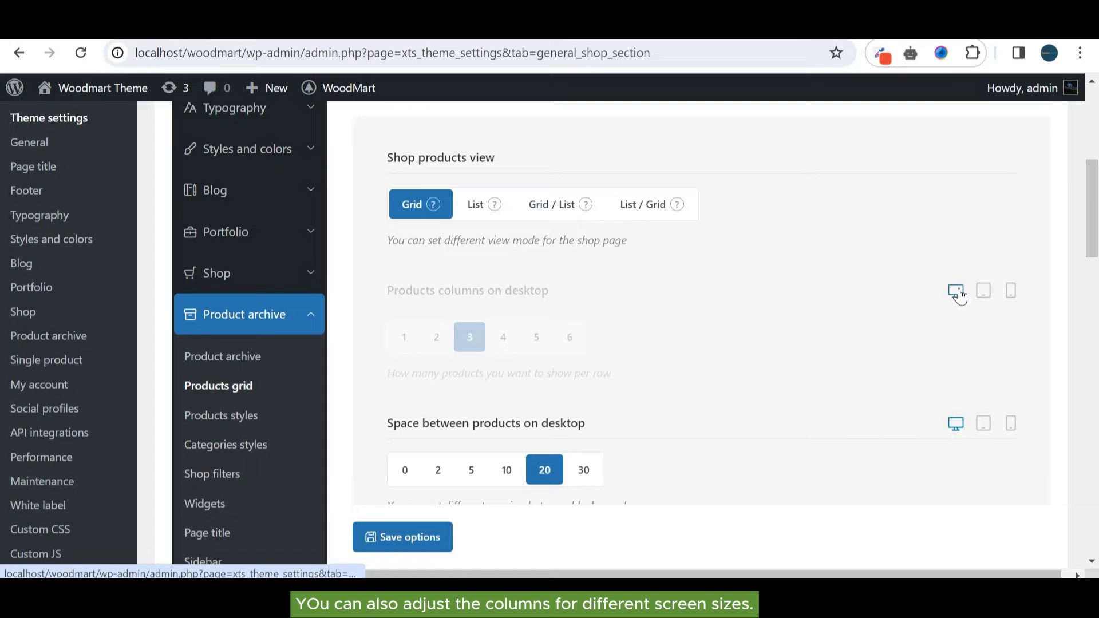
{"action": "left_click_drag", "start_coordinate": [1095, 239], "coordinate": [1095, 369]}
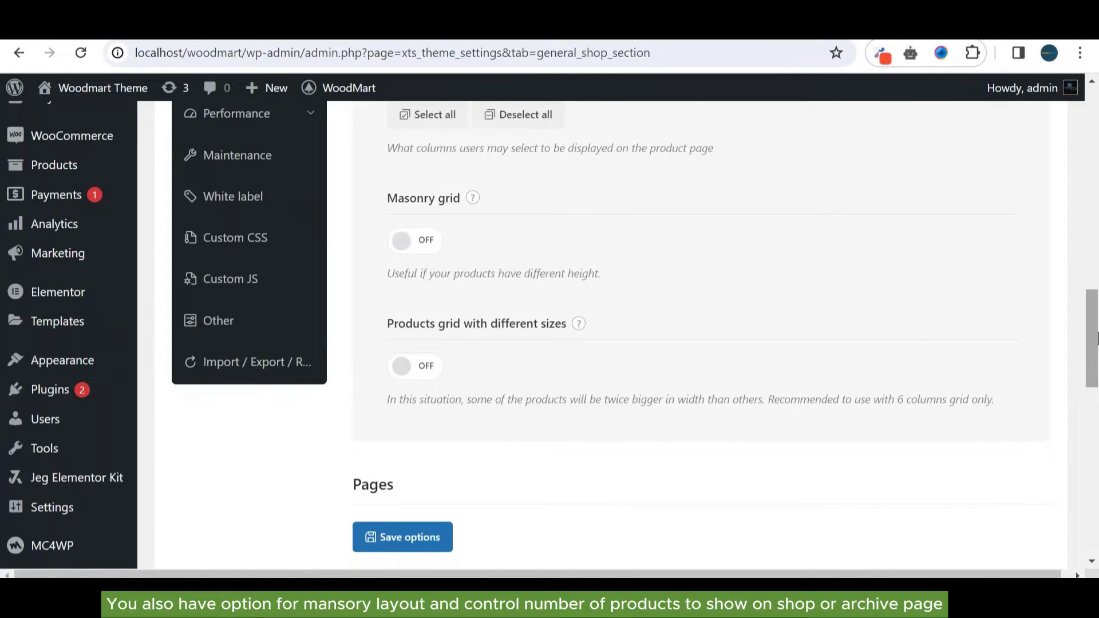
{"action": "left_click_drag", "start_coordinate": [1096, 335], "coordinate": [1095, 406]}
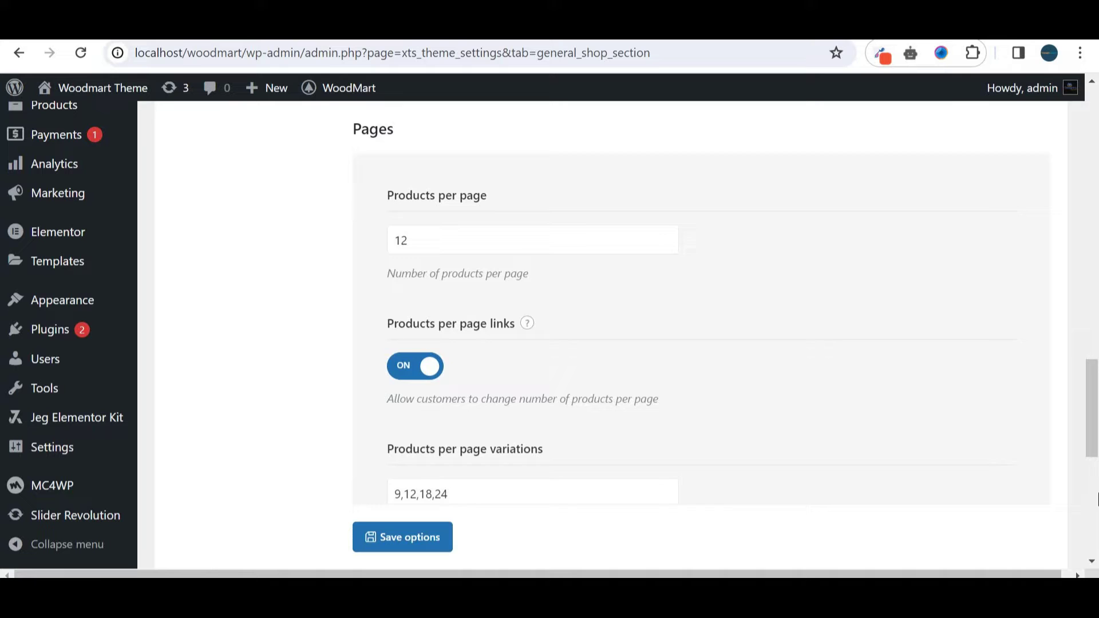
{"action": "left_click_drag", "start_coordinate": [1095, 415], "coordinate": [1096, 476]}
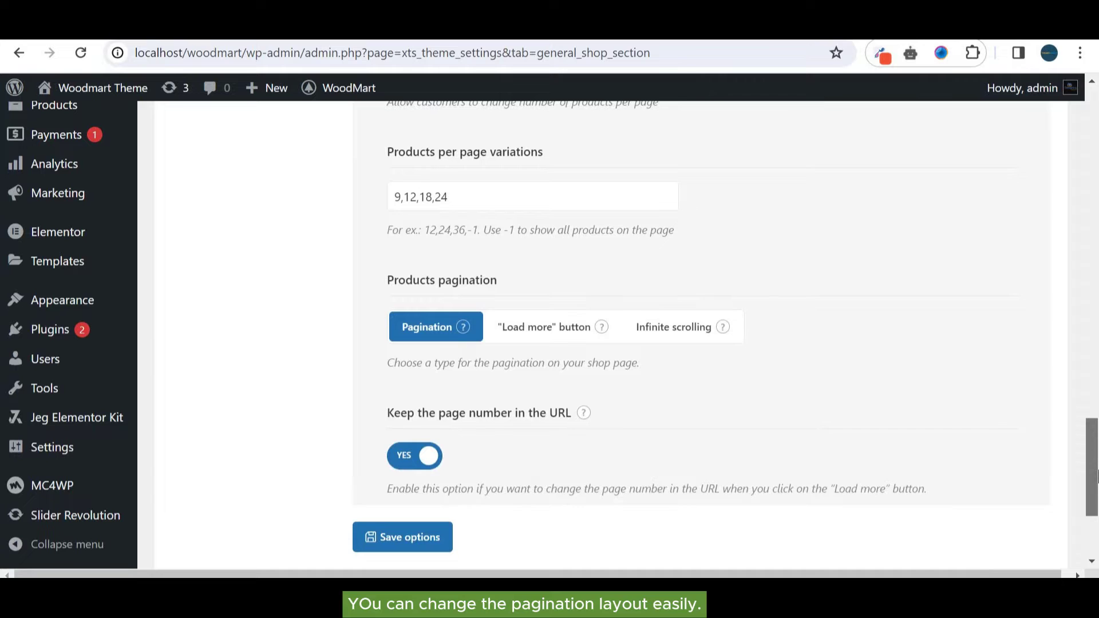
{"action": "left_click_drag", "start_coordinate": [1096, 474], "coordinate": [1094, 212]}
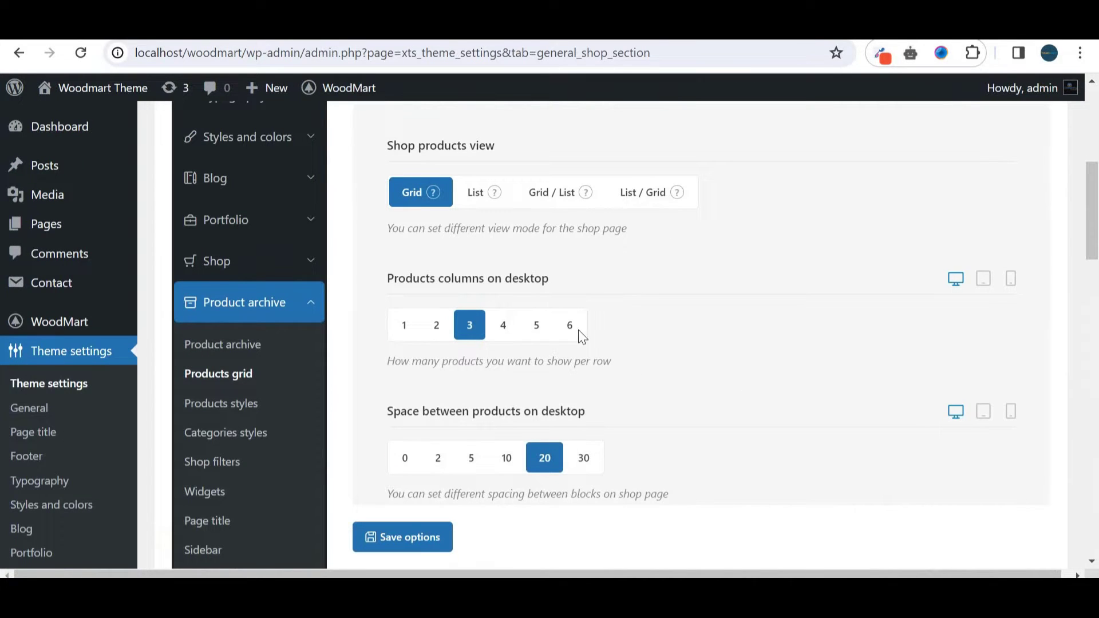
Step: Preview the shop's product hover effect, then check the Default colour scheme with bordered grid off
{"action": "left_click", "coordinate": [217, 413]}
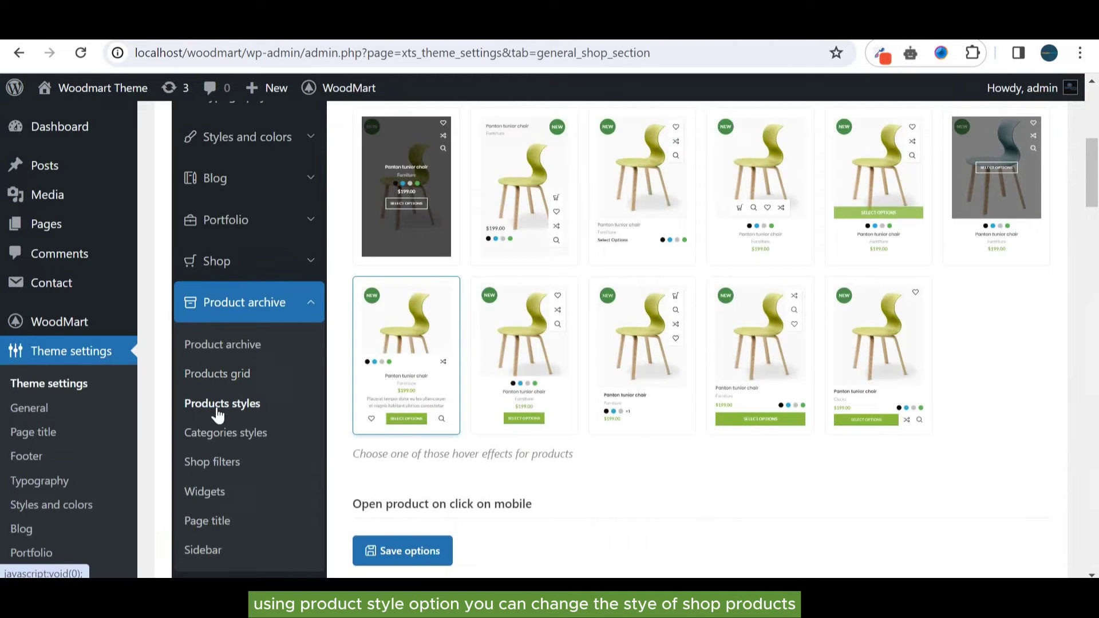
{"action": "mouse_move", "coordinate": [1096, 182]}
{"action": "left_mouse_down"}
{"action": "mouse_move", "coordinate": [1096, 143]}
{"action": "mouse_move", "coordinate": [1096, 181]}
{"action": "left_mouse_up"}
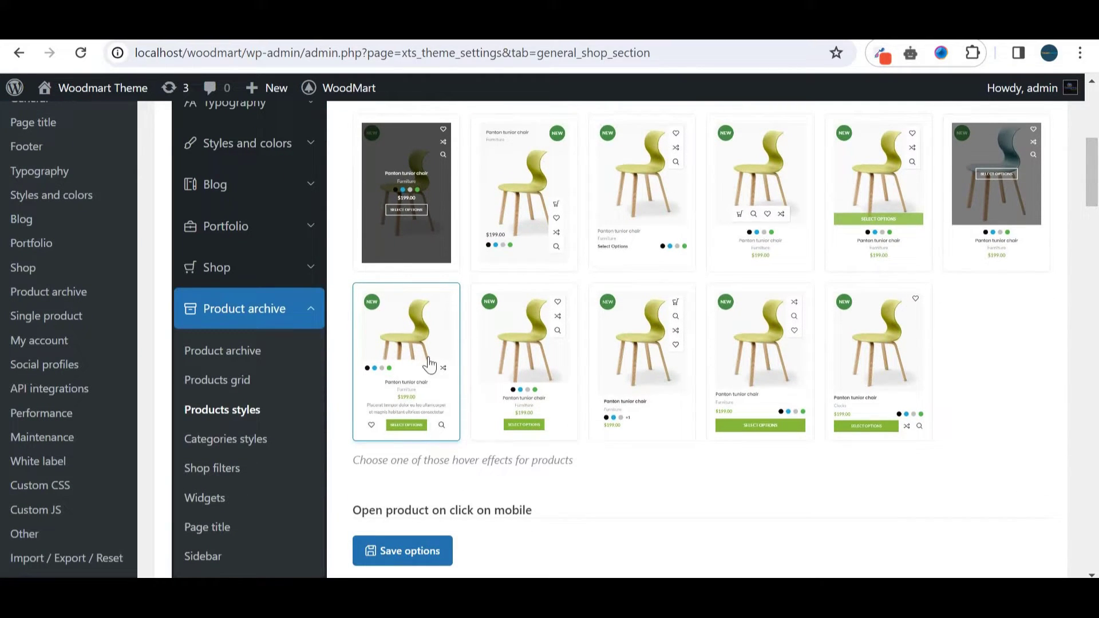
{"action": "key", "text": "ctrl+Tab"}
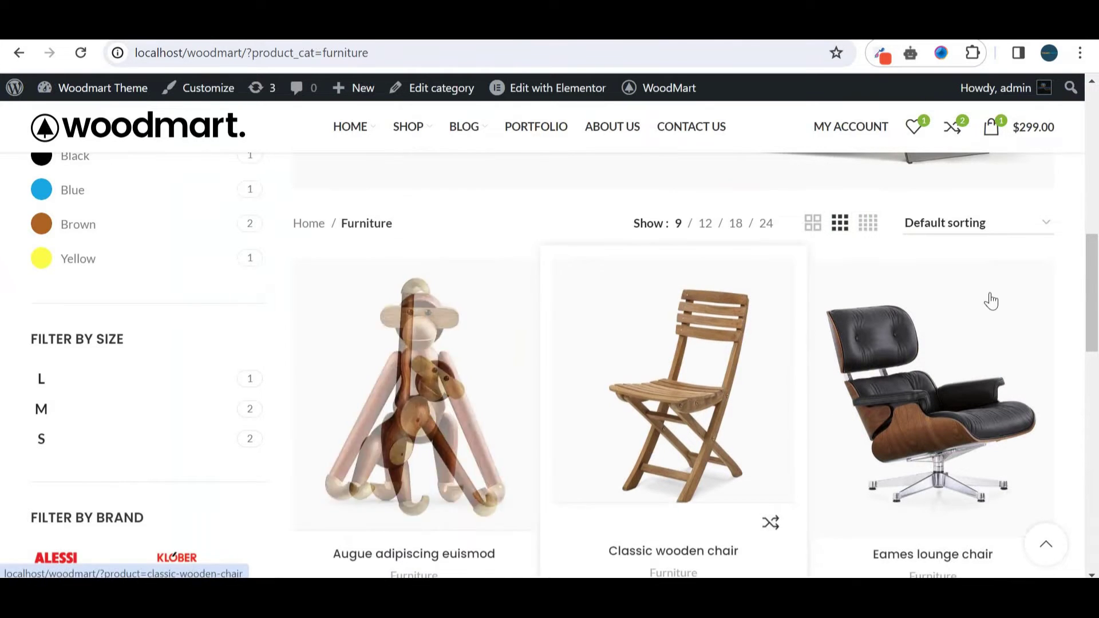
{"action": "left_click_drag", "start_coordinate": [1095, 292], "coordinate": [1096, 325]}
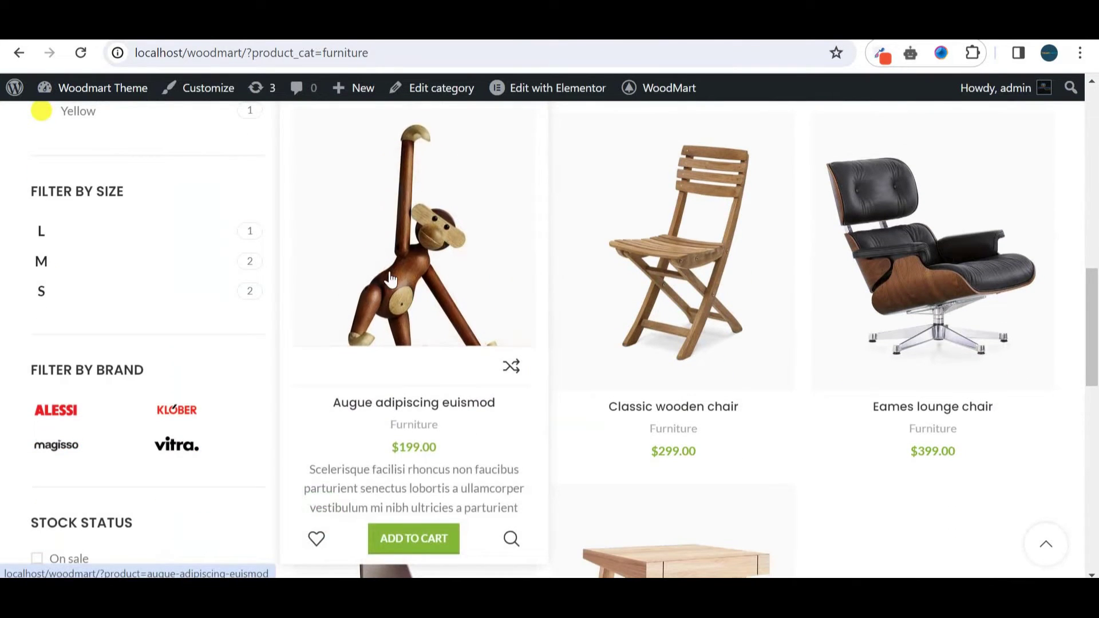
{"action": "key", "text": "ctrl+Tab"}
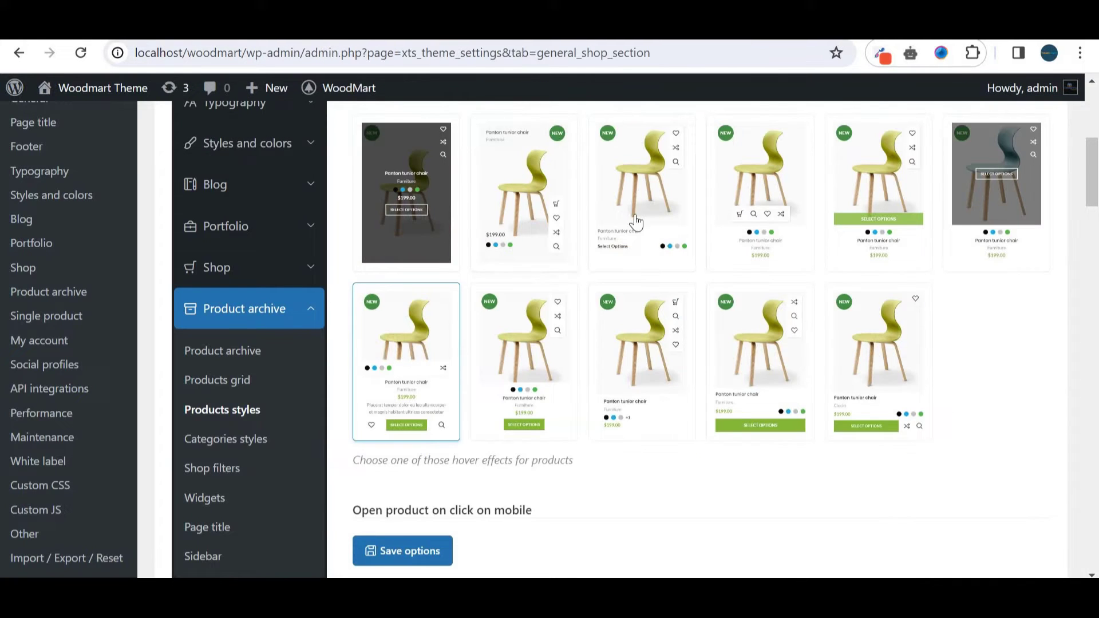
{"action": "left_click_drag", "start_coordinate": [1094, 156], "coordinate": [1096, 229]}
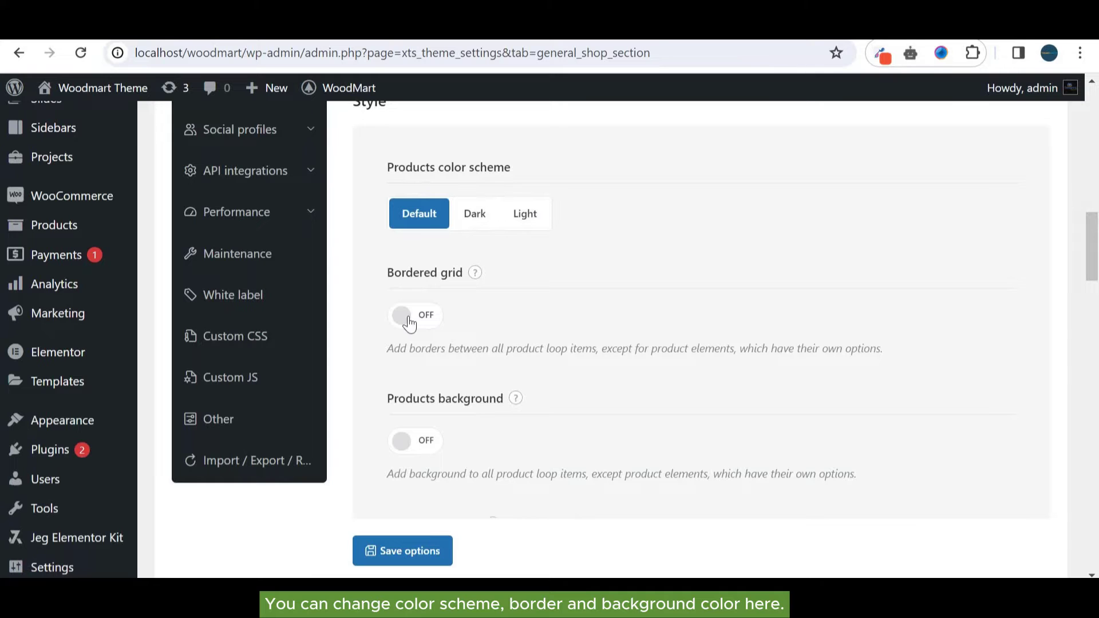
Step: Review hover content and elements: product category on, brands, SKU and reviews count off
{"action": "left_click_drag", "start_coordinate": [1096, 249], "coordinate": [1096, 441]}
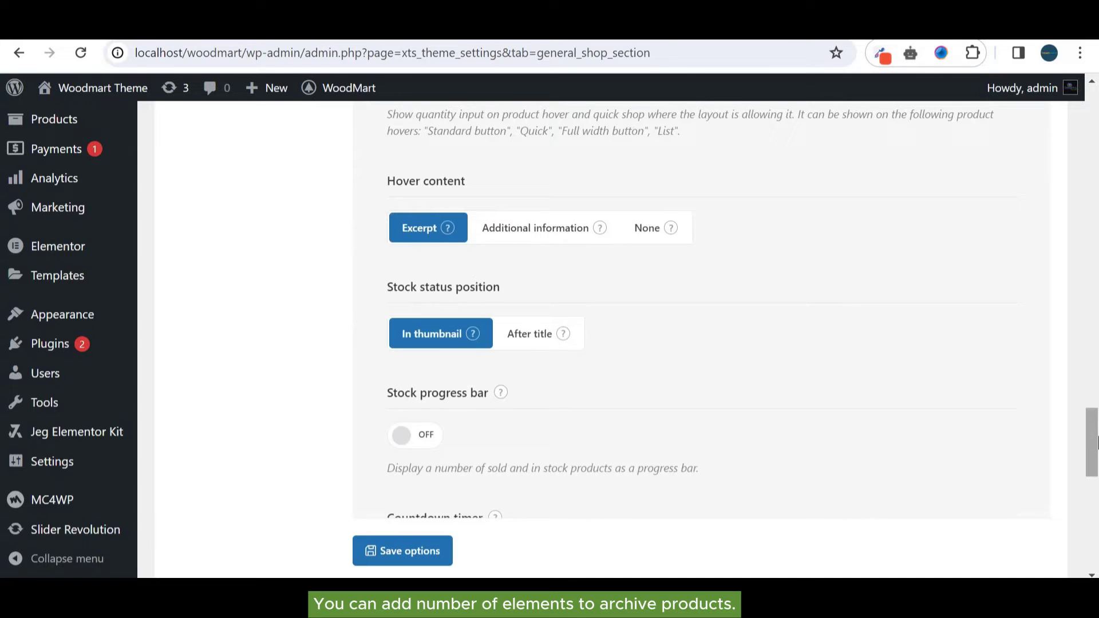
{"action": "left_click_drag", "start_coordinate": [1096, 441], "coordinate": [1095, 515]}
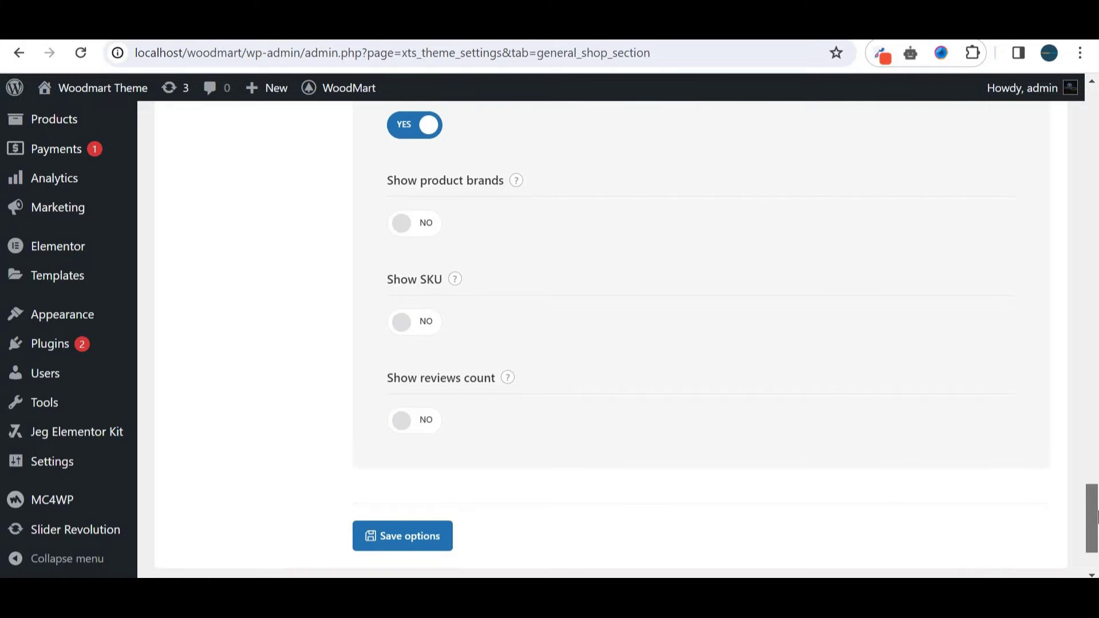
{"action": "left_click_drag", "start_coordinate": [1095, 514], "coordinate": [1096, 172]}
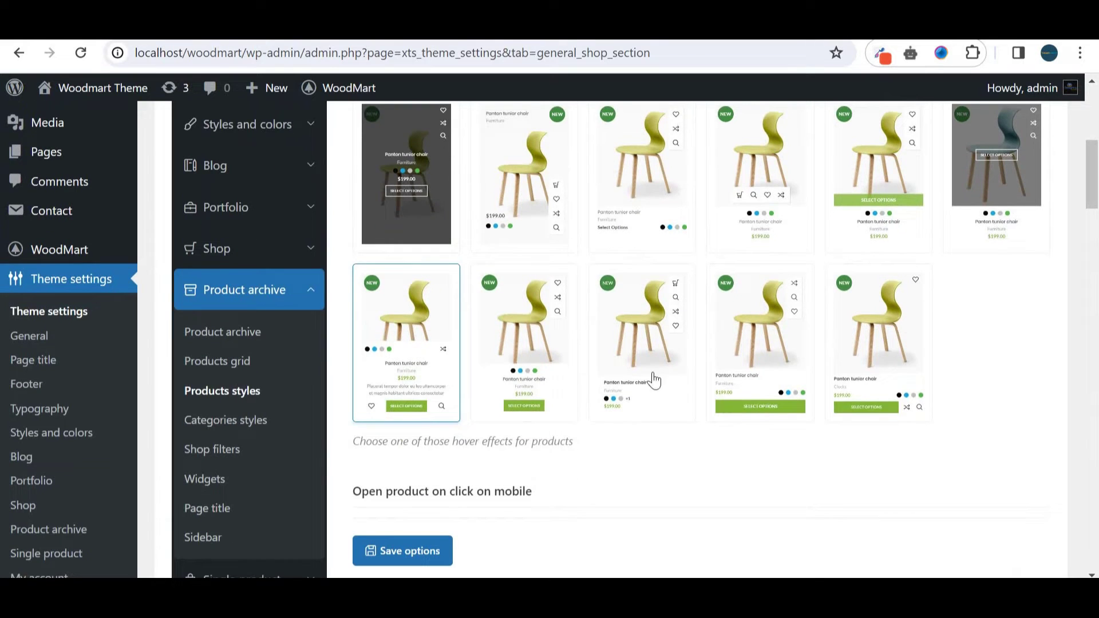
Step: Show Categories styles: first design, inherited rounding, Default colour scheme, shadow and product count on
{"action": "left_click", "coordinate": [201, 424]}
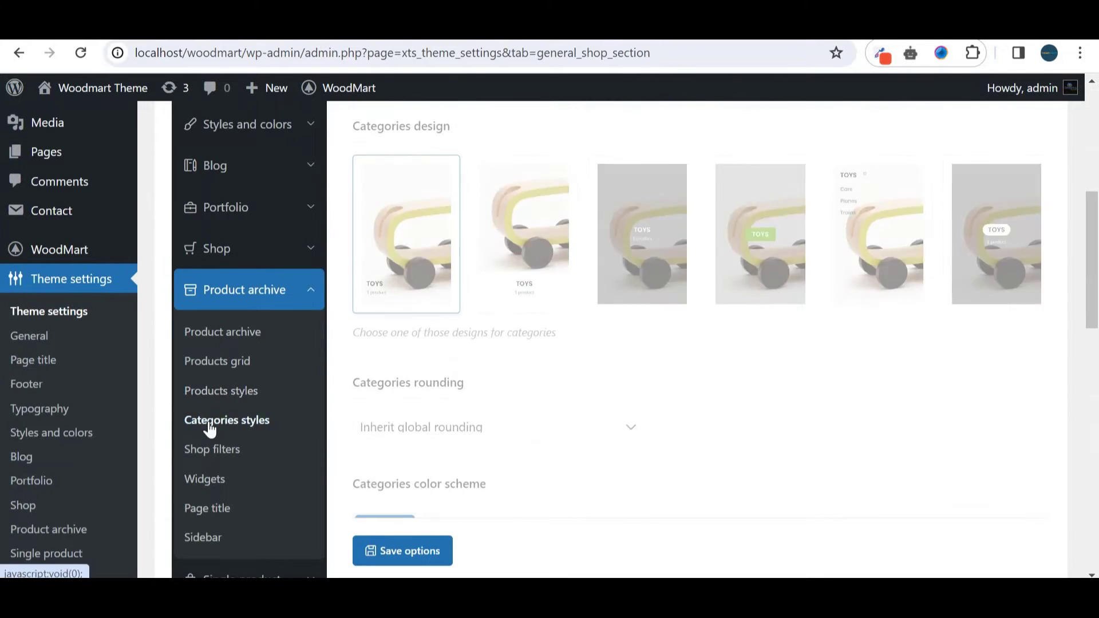
{"action": "left_click_drag", "start_coordinate": [1096, 263], "coordinate": [1096, 250]}
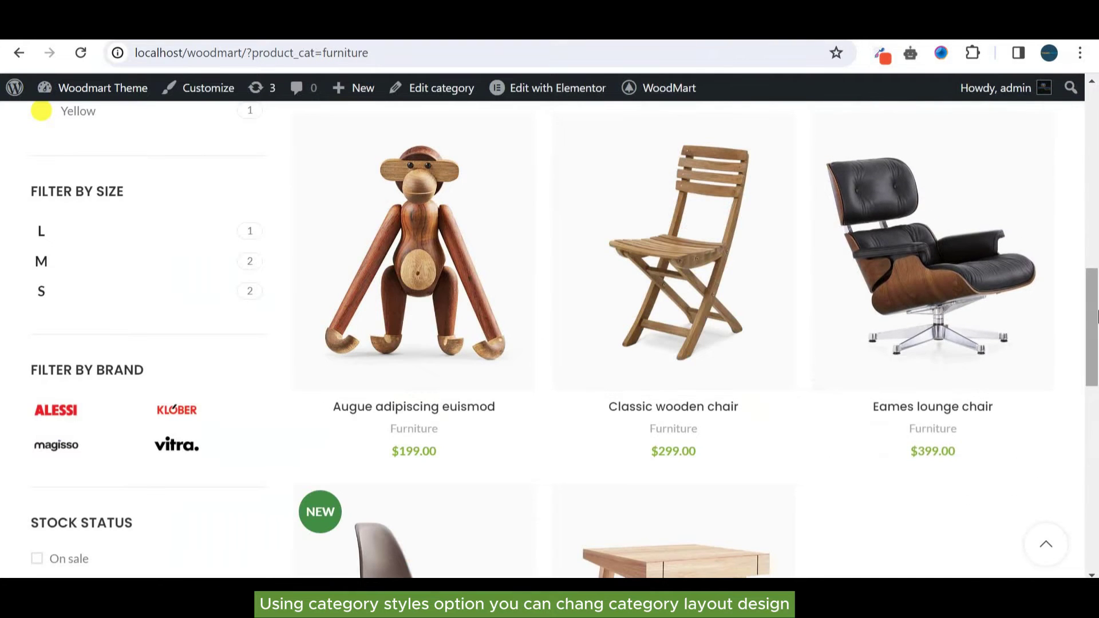
{"action": "left_click_drag", "start_coordinate": [1090, 323], "coordinate": [1083, 185]}
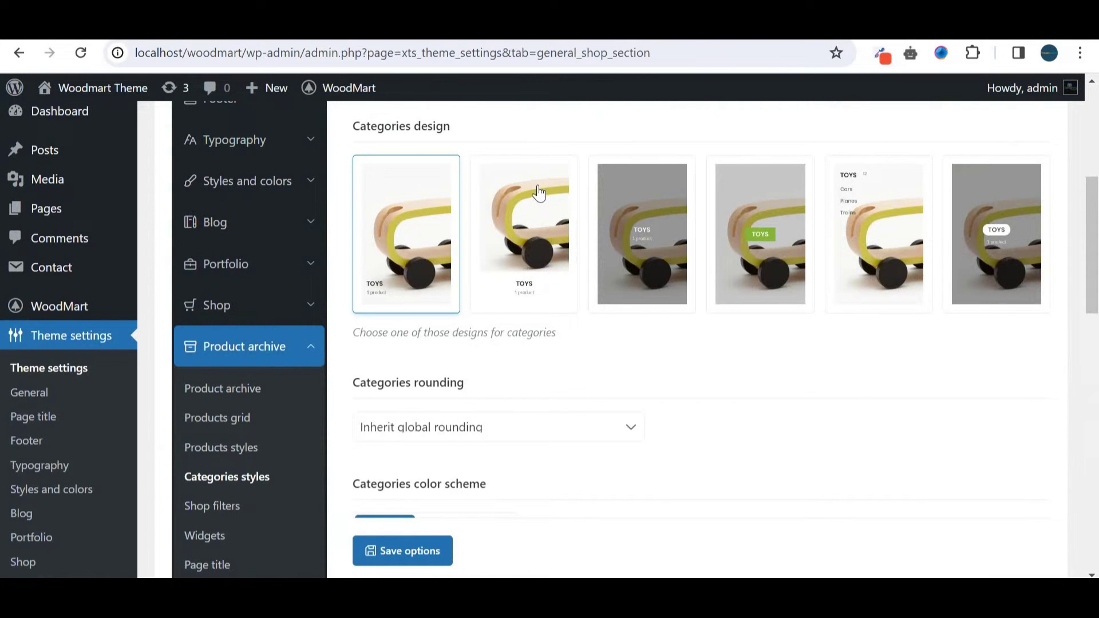
{"action": "left_click_drag", "start_coordinate": [1091, 257], "coordinate": [1094, 289]}
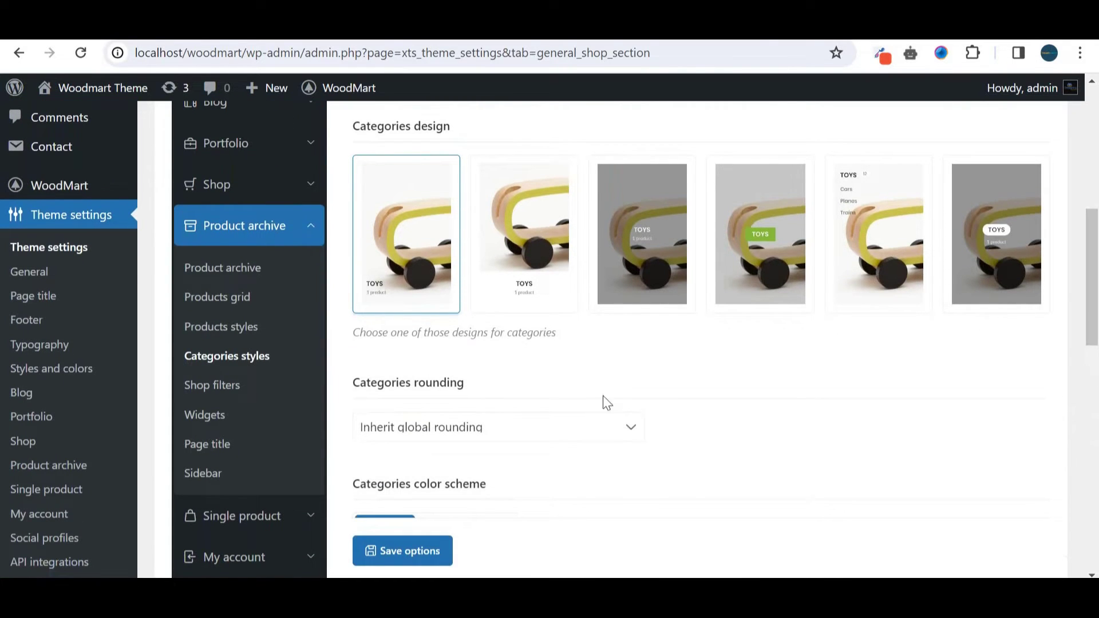
Step: Show Shop filters: Widgets content type, no desktop column count, 30 spacing between widgets
{"action": "left_click", "coordinate": [224, 394]}
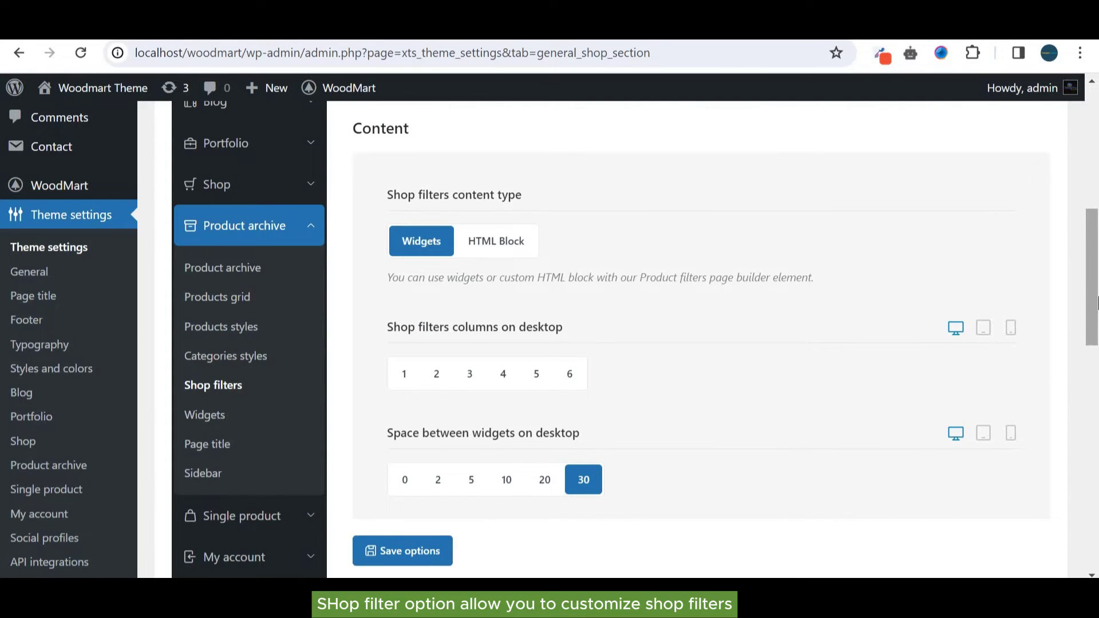
{"action": "left_click_drag", "start_coordinate": [1097, 303], "coordinate": [1096, 316]}
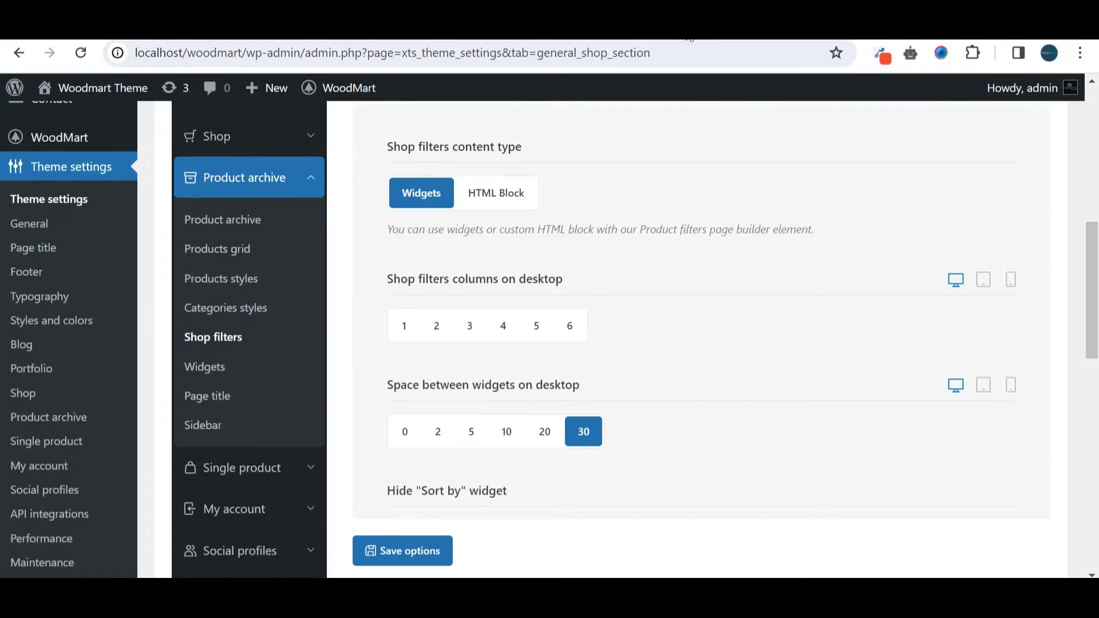
Step: Preview the Furniture page's sidebar filters, including brand, stock status and top-rated products widgets
{"action": "left_click", "coordinate": [689, 40]}
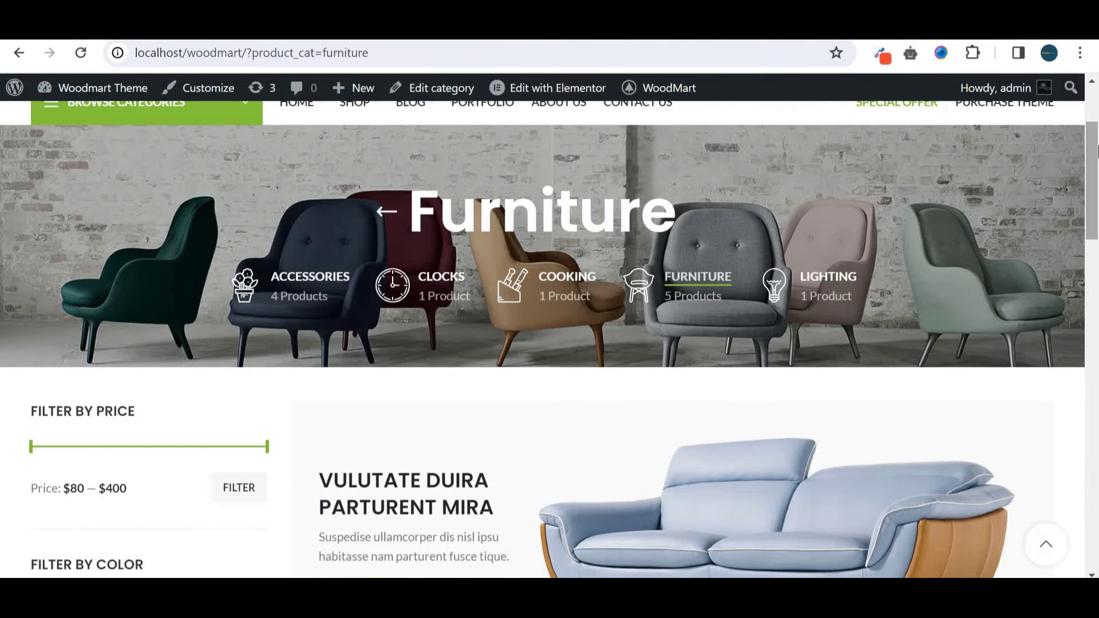
{"action": "left_click_drag", "start_coordinate": [1096, 153], "coordinate": [1096, 217]}
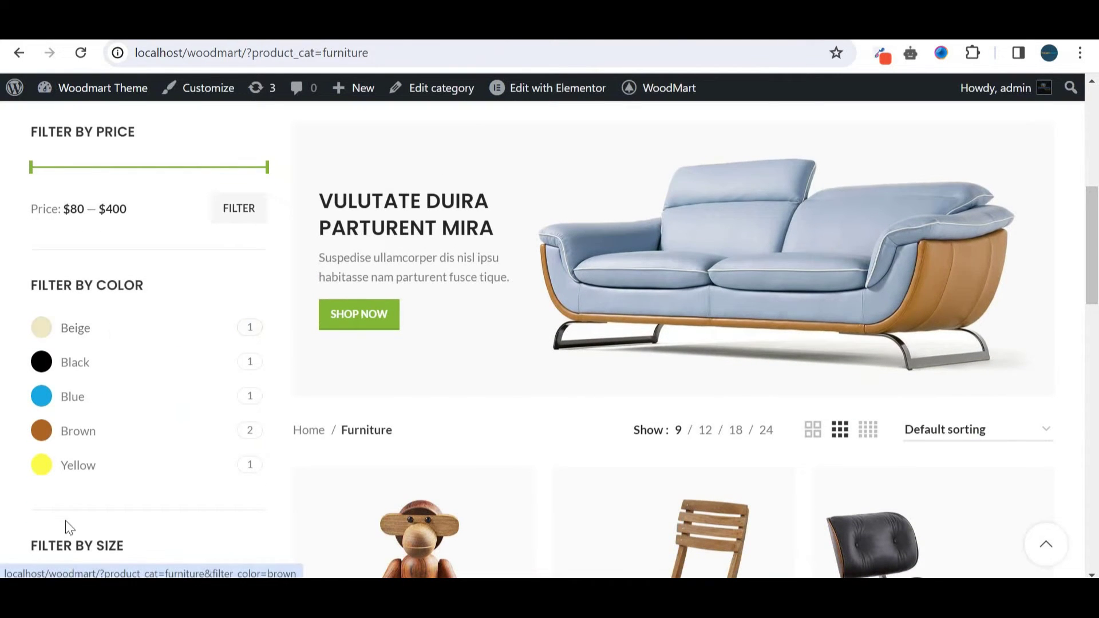
{"action": "left_click_drag", "start_coordinate": [1096, 249], "coordinate": [1097, 369]}
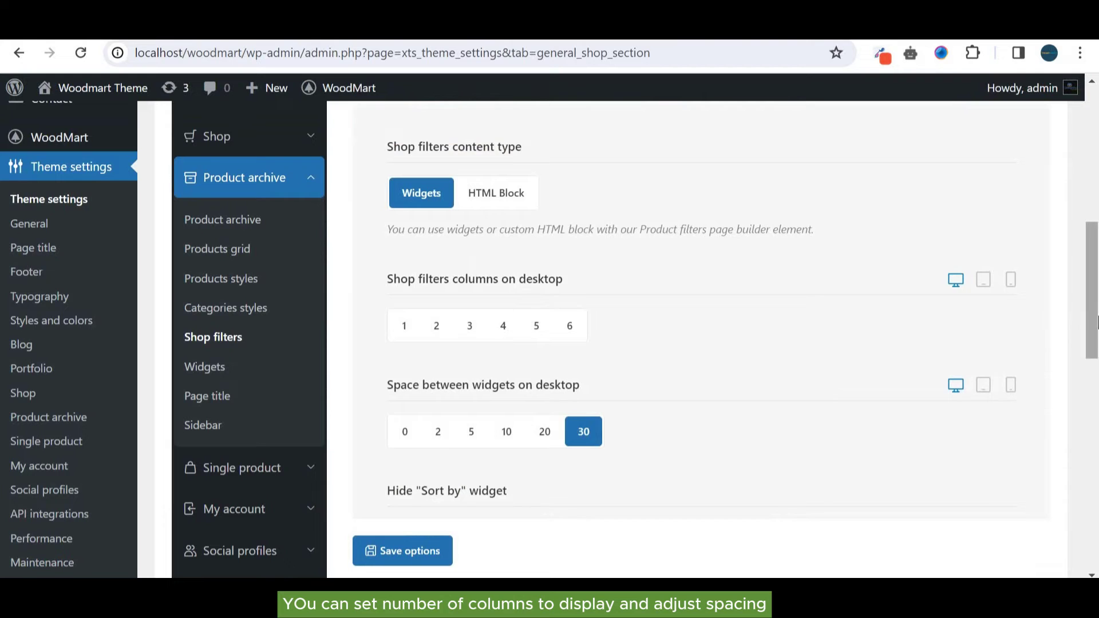
{"action": "left_click_drag", "start_coordinate": [1097, 291], "coordinate": [1097, 363]}
{"action": "scroll", "coordinate": [565, 280], "scroll_direction": "down", "scroll_amount": 1}
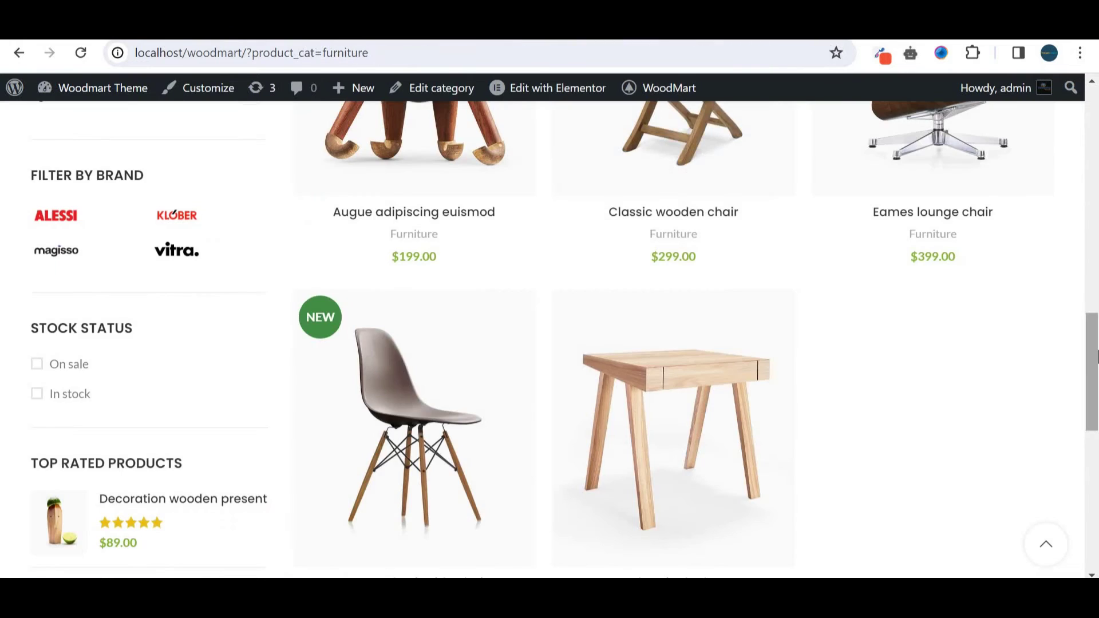
{"action": "left_click_drag", "start_coordinate": [1097, 349], "coordinate": [1096, 291]}
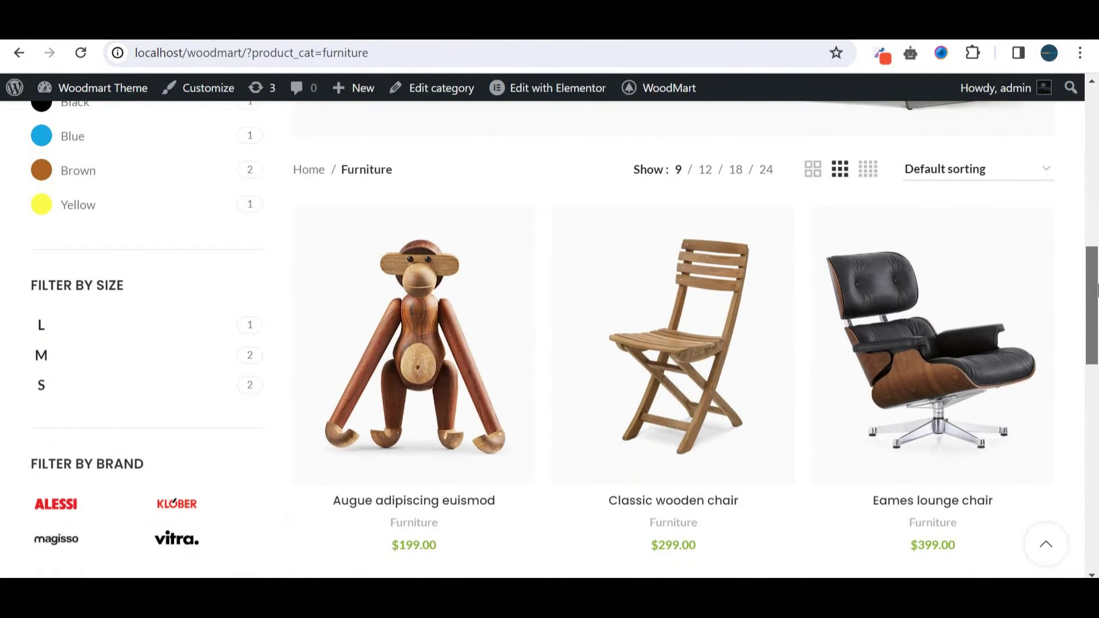
{"action": "left_click", "coordinate": [1031, 173]}
{"action": "left_click", "coordinate": [1032, 174]}
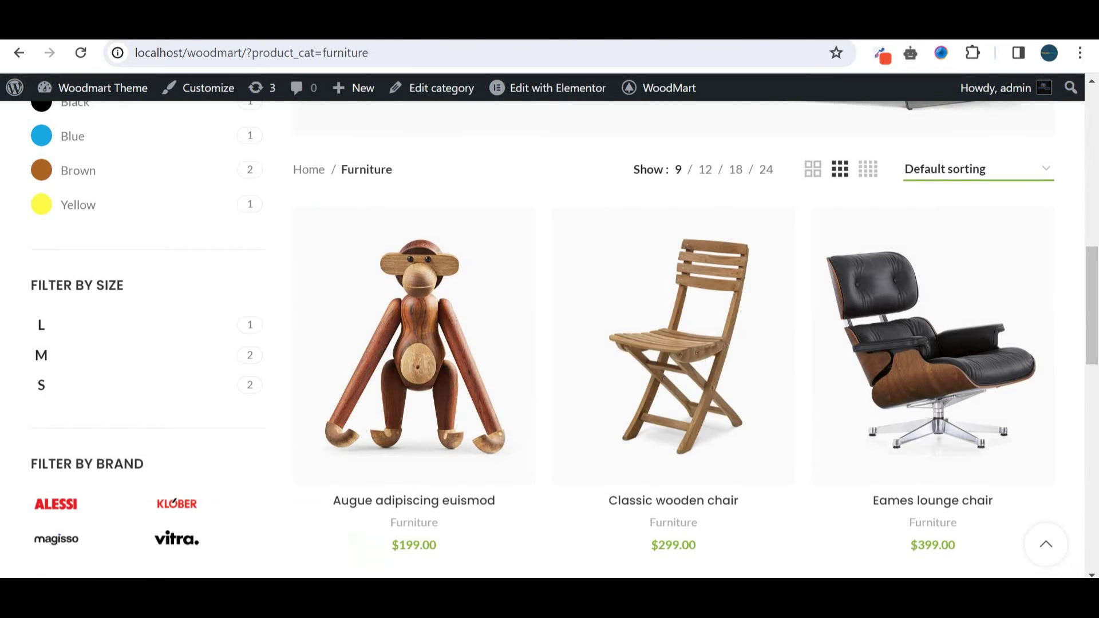
{"action": "left_click_drag", "start_coordinate": [1095, 303], "coordinate": [1081, 218]}
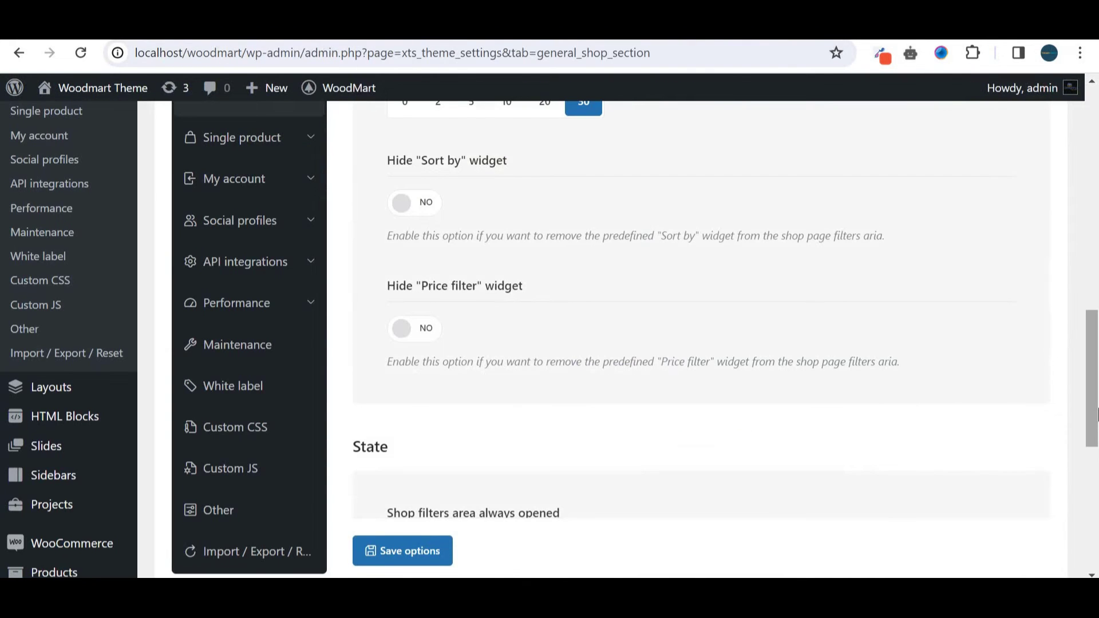
{"action": "scroll", "coordinate": [1097, 455], "scroll_direction": "down", "scroll_amount": 3}
{"action": "left_click_drag", "start_coordinate": [1097, 458], "coordinate": [1092, 327]}
Step: Show archive Widgets settings: categories toggle and filter-widget scroll on, 223 px height
{"action": "left_click", "coordinate": [201, 381]}
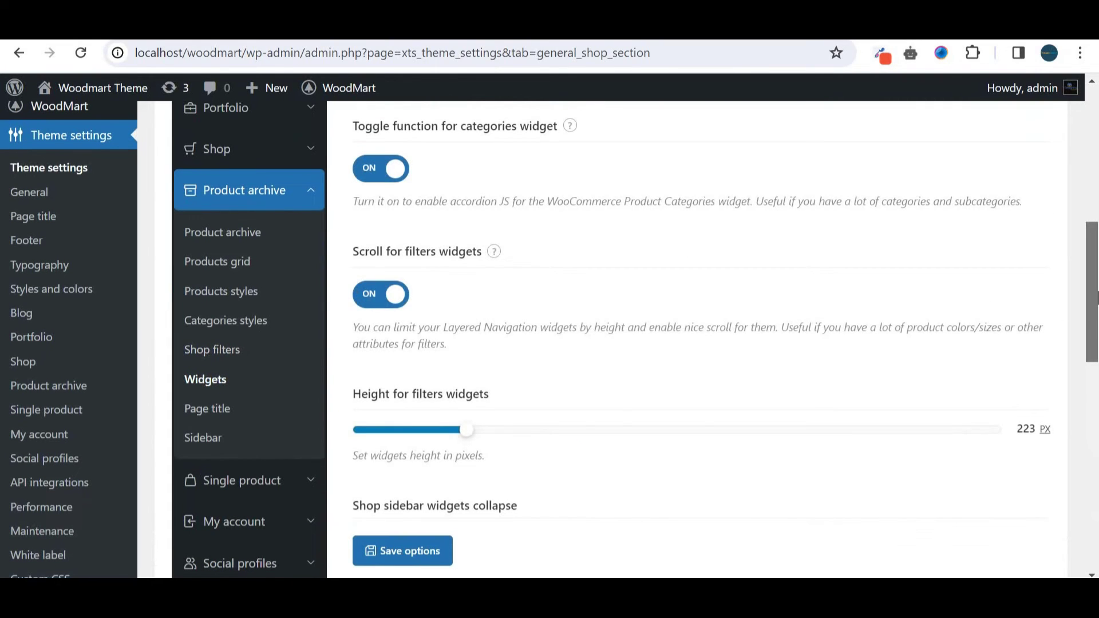
{"action": "left_click_drag", "start_coordinate": [1092, 296], "coordinate": [1095, 293]}
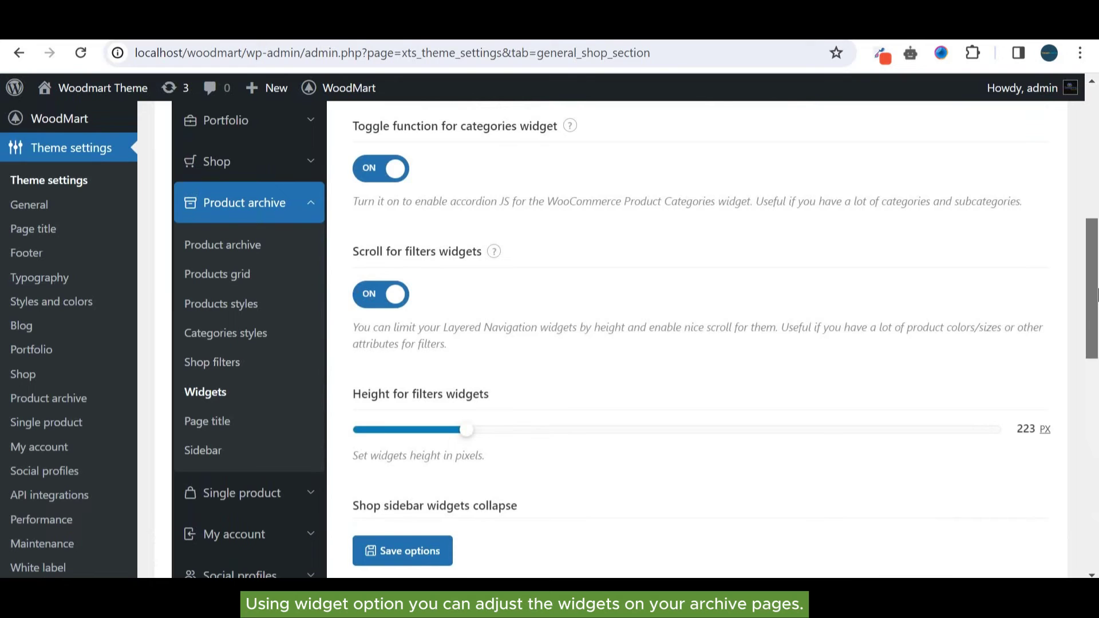
{"action": "left_click_drag", "start_coordinate": [1096, 293], "coordinate": [1097, 337]}
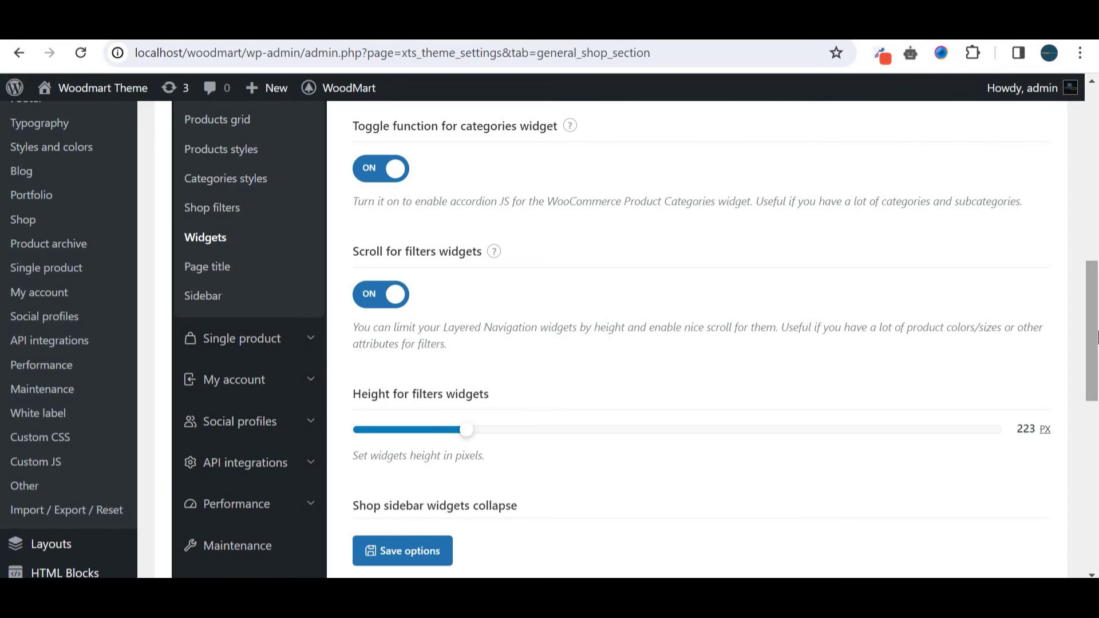
Step: Show archive Page title settings: shop title and categories on, current category ancestors off
{"action": "left_click", "coordinate": [215, 280]}
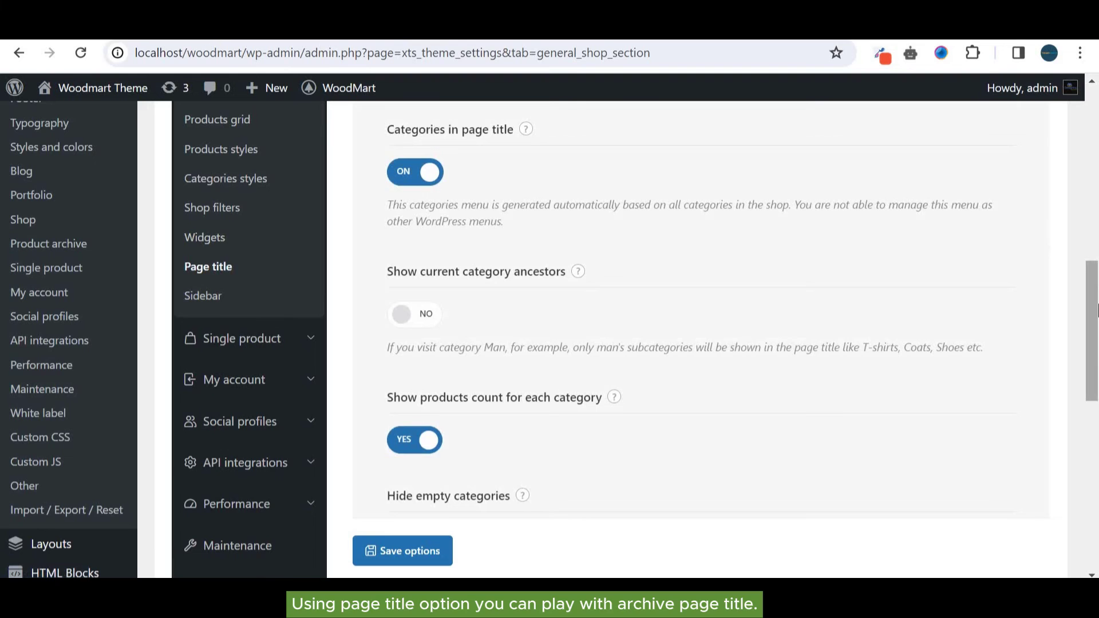
{"action": "left_click_drag", "start_coordinate": [1093, 308], "coordinate": [1078, 235]}
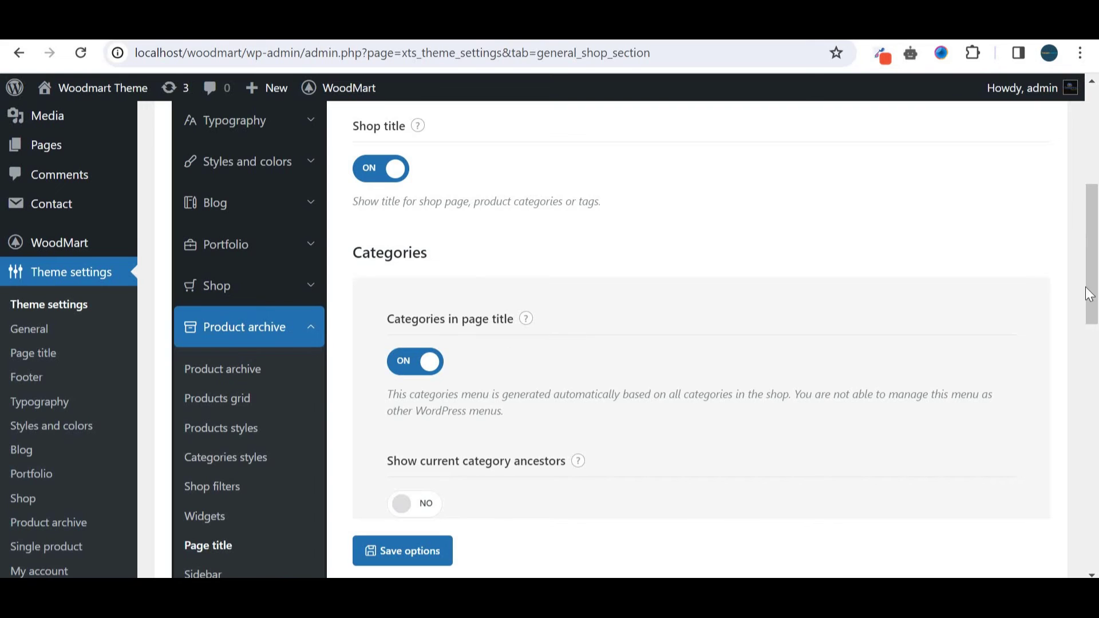
{"action": "left_click_drag", "start_coordinate": [1087, 294], "coordinate": [1087, 279]}
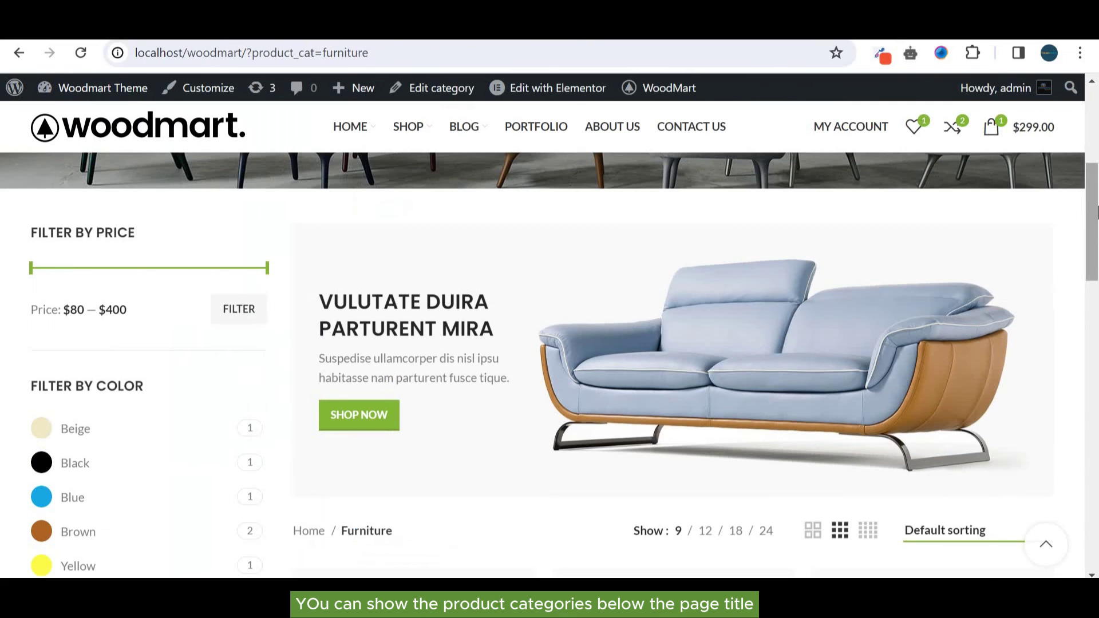
{"action": "scroll", "coordinate": [1092, 133], "scroll_direction": "up", "scroll_amount": 5}
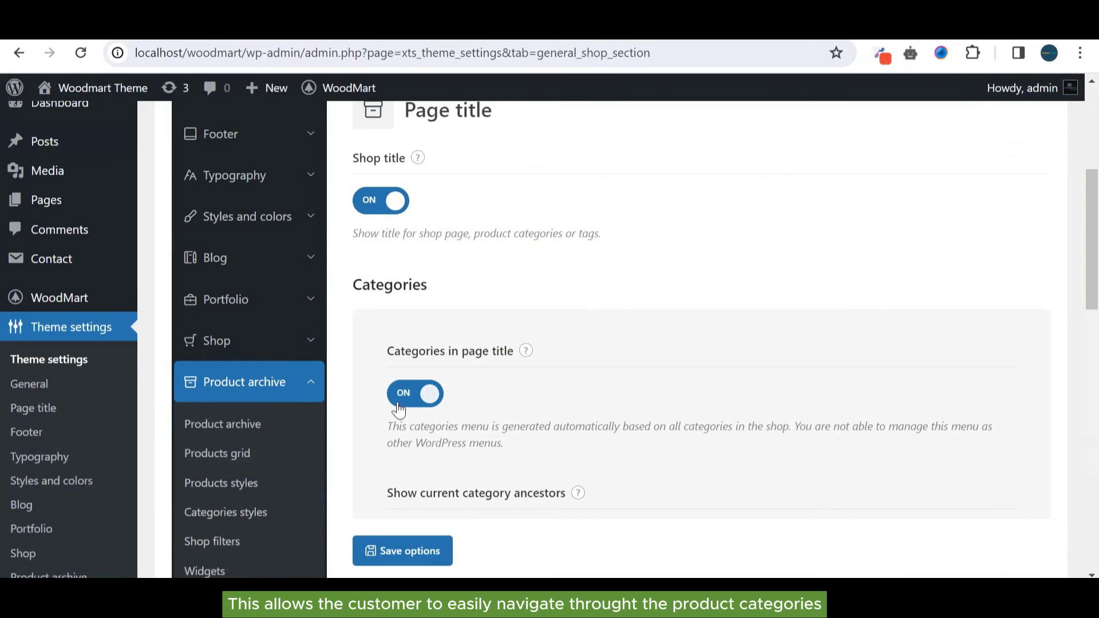
{"action": "left_click_drag", "start_coordinate": [1093, 227], "coordinate": [1089, 290]}
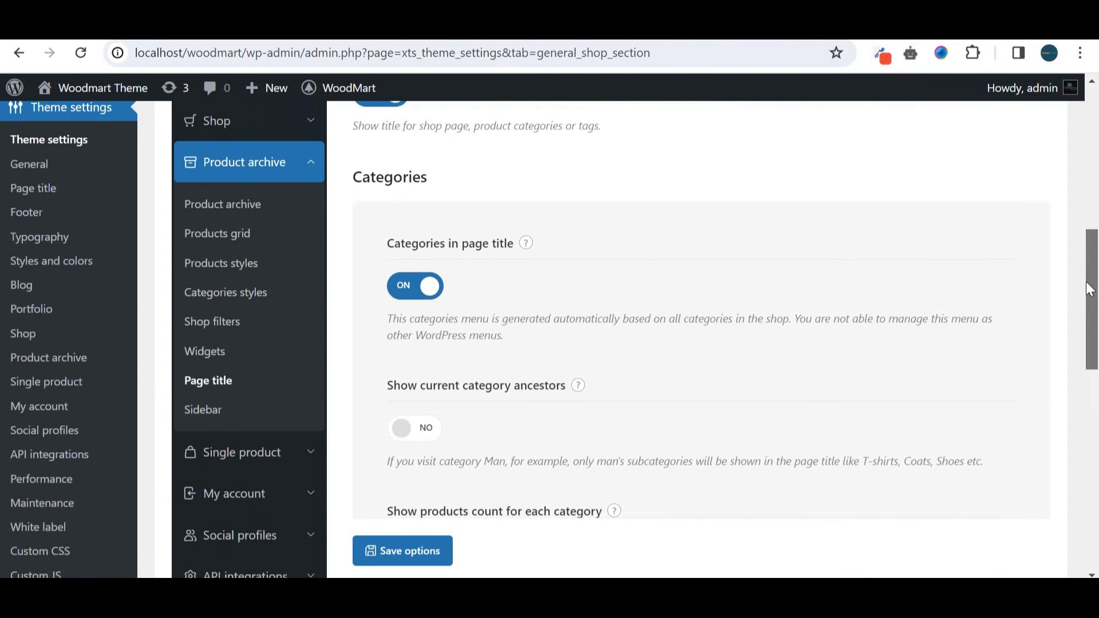
Step: Check the left-layout, Medium-size Sidebar settings, then view the Furniture page's left filter sidebar
{"action": "left_click", "coordinate": [206, 418]}
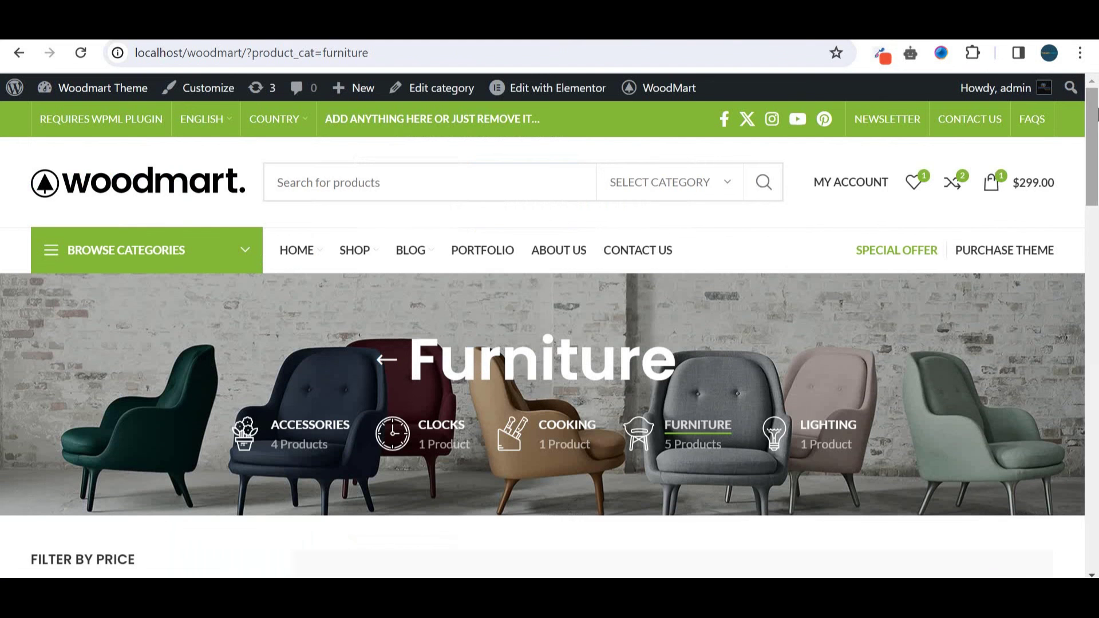
{"action": "left_click_drag", "start_coordinate": [1097, 112], "coordinate": [1097, 244]}
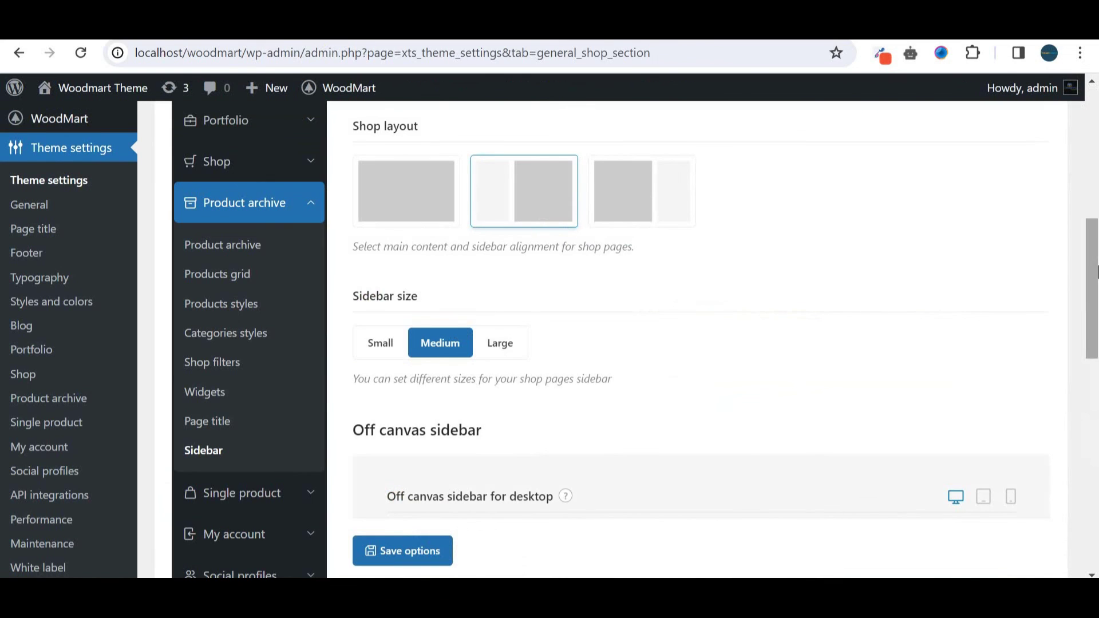
{"action": "left_click_drag", "start_coordinate": [1097, 273], "coordinate": [1096, 200]}
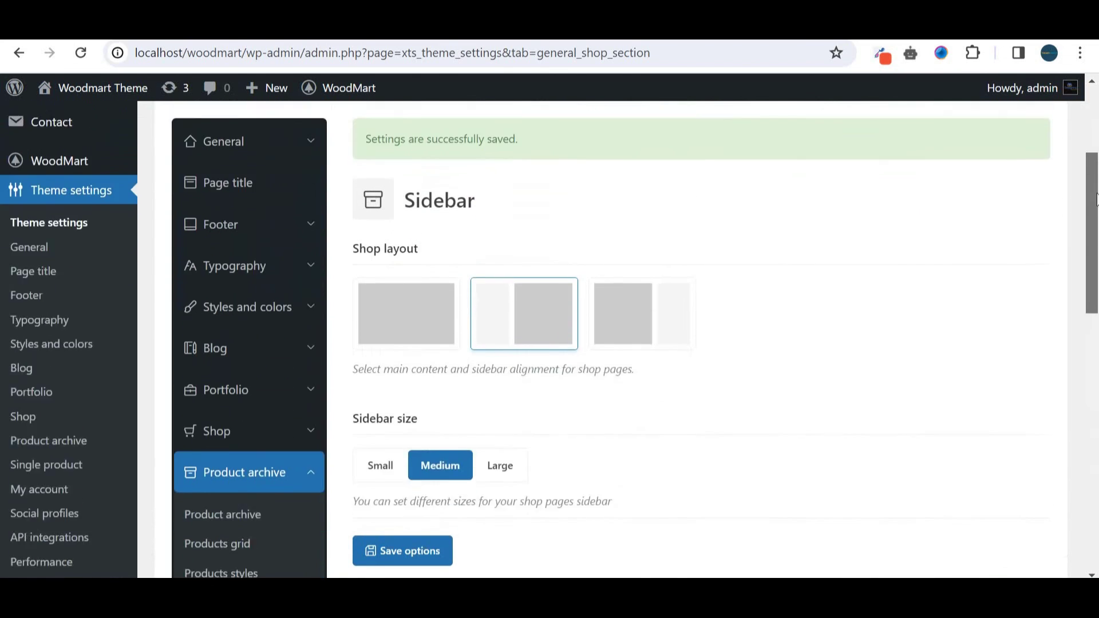
{"action": "scroll", "coordinate": [963, 185], "scroll_direction": "down", "scroll_amount": 2}
{"action": "left_click", "coordinate": [690, 38]}
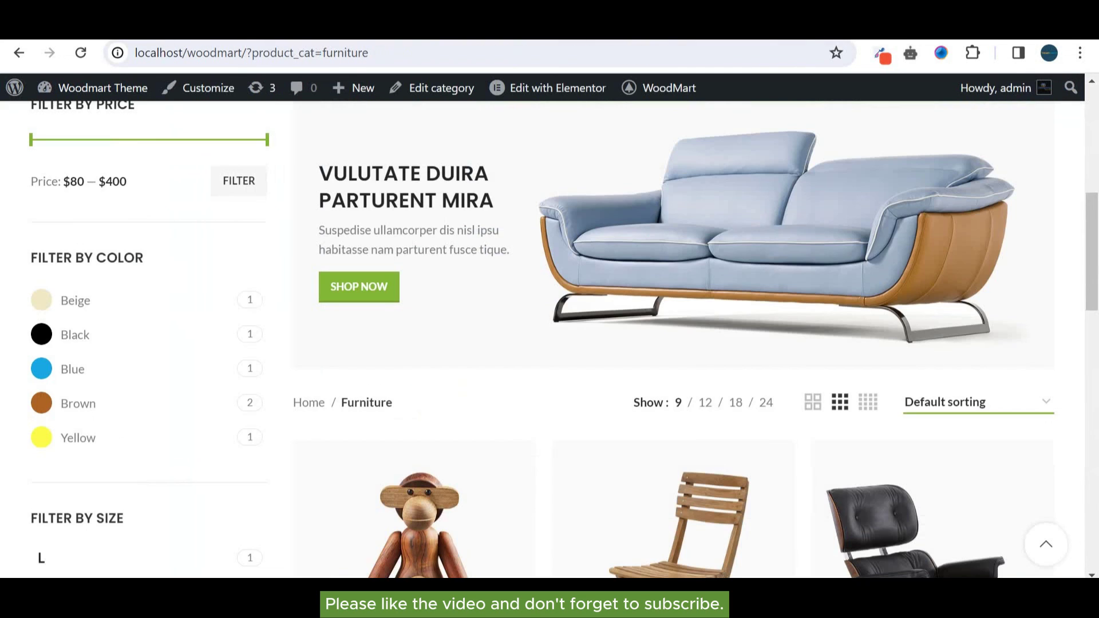